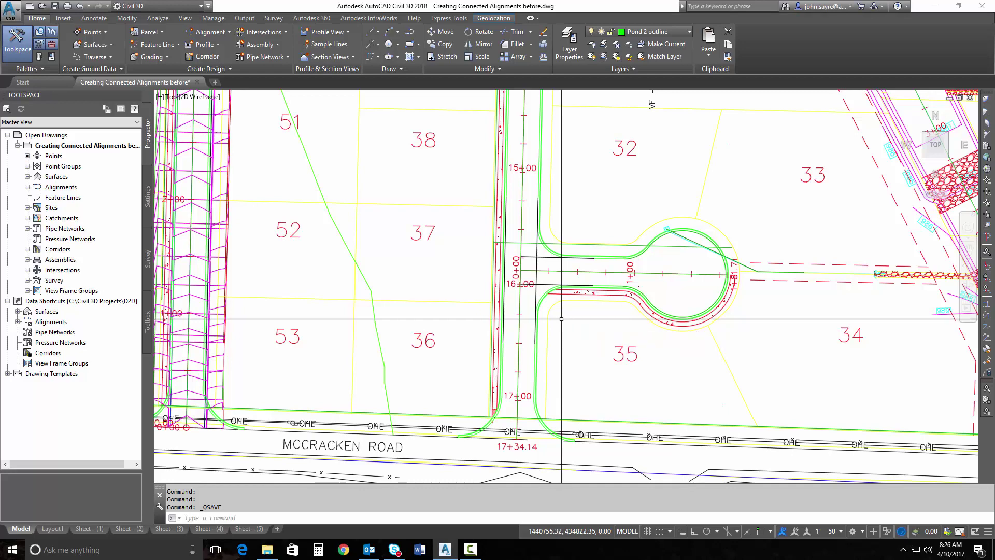
# - Zoom in on the cul-de-sac plan, then zoom out to the road profile views below McCracken Road
pyautogui.scroll(2, 560, 319)
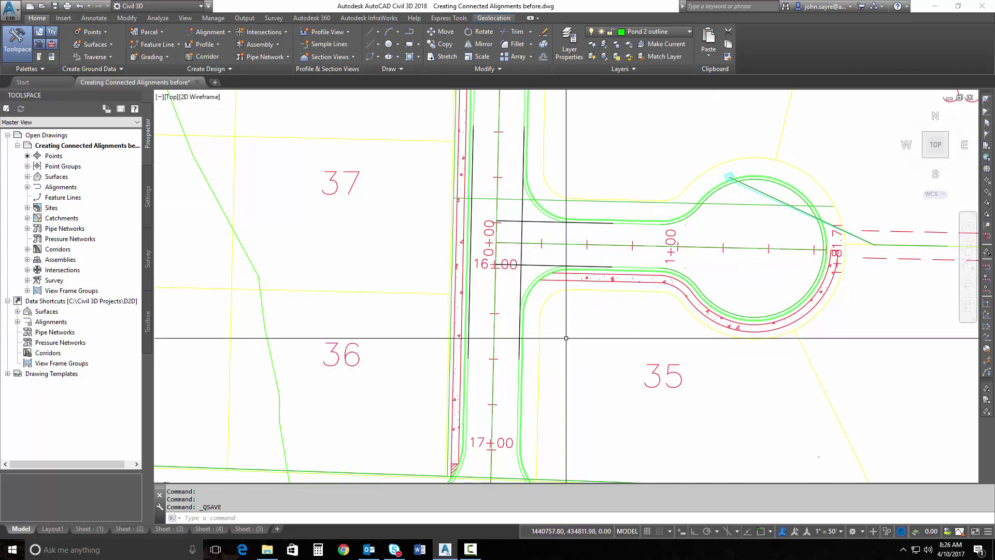
pyautogui.scroll(-2, 560, 331)
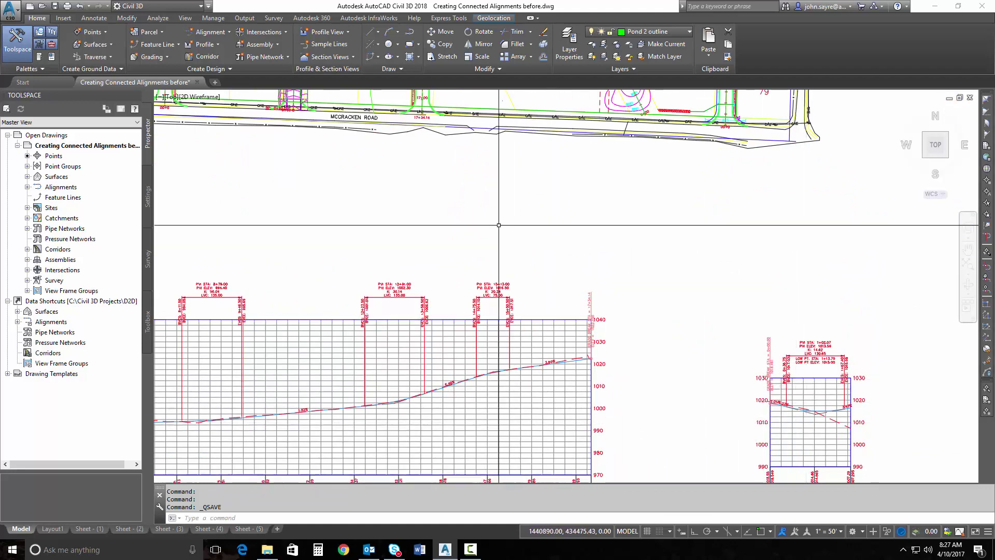
# - Pan up and zoom in on the cul-de-sac entrance beside lots 35–37 near station 16+00
pyautogui.moveTo(482, 171); pyautogui.dragTo(537, 365, button='middle')
pyautogui.scroll(6, 478, 235)
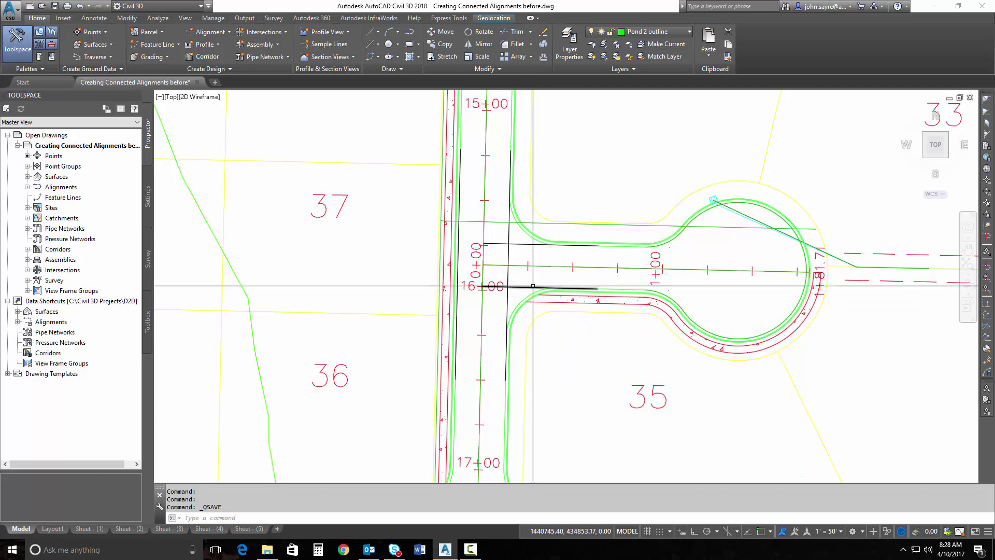
# - Connect the ROAD C-Left-14.000 (9) and road d-Right-12.000 curb lines at the entrance corner with a 27.00' curve
pyautogui.click(221, 35)
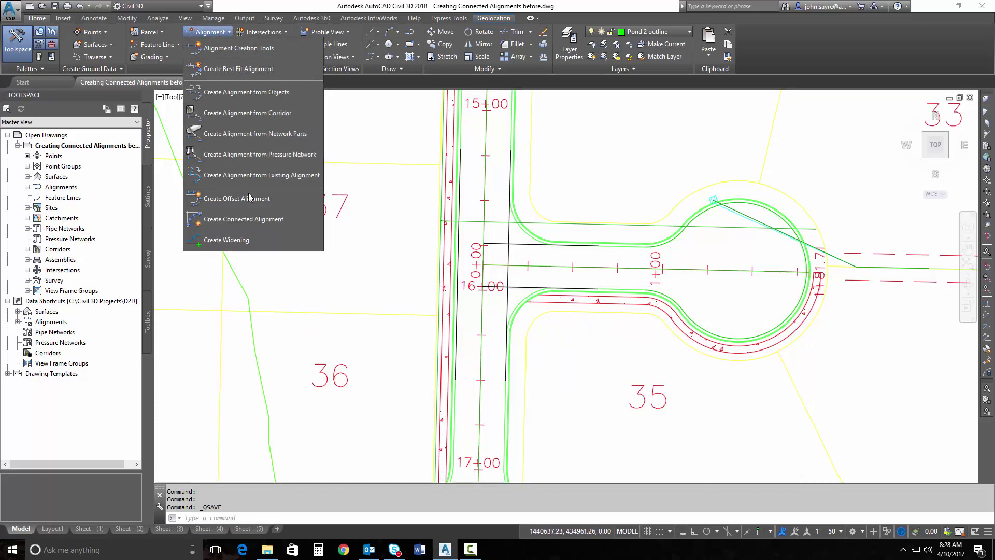
pyautogui.click(240, 220)
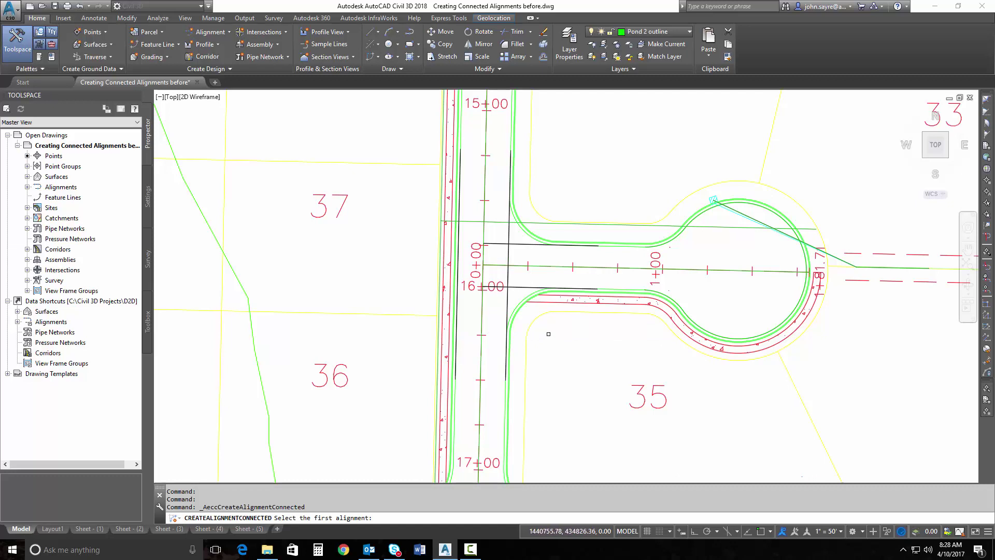
pyautogui.click(508, 299)
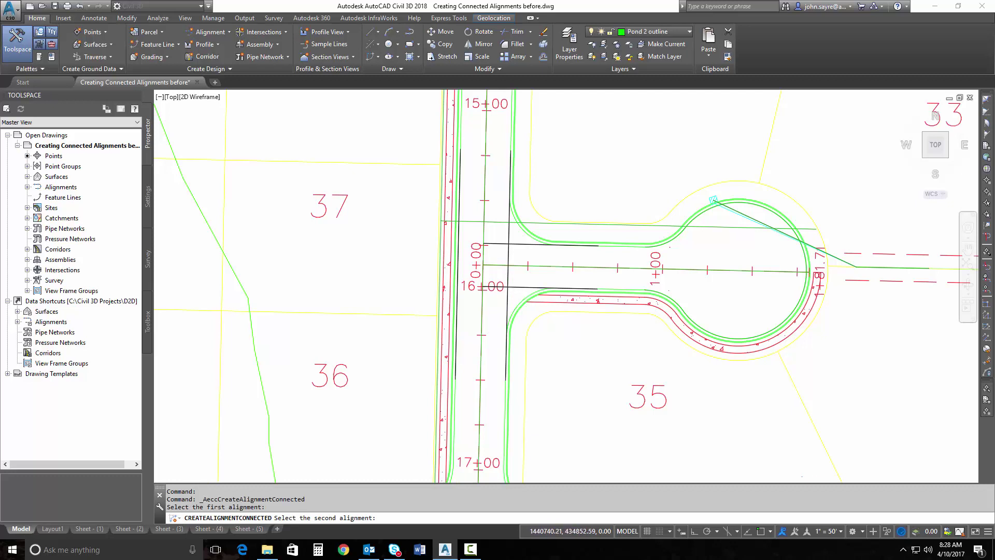
pyautogui.click(522, 288)
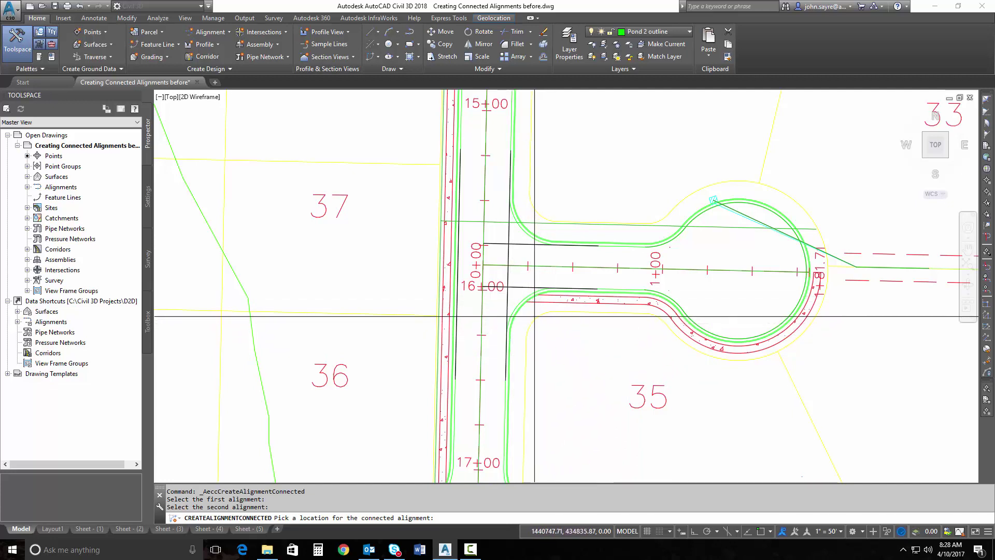
pyautogui.click(507, 287)
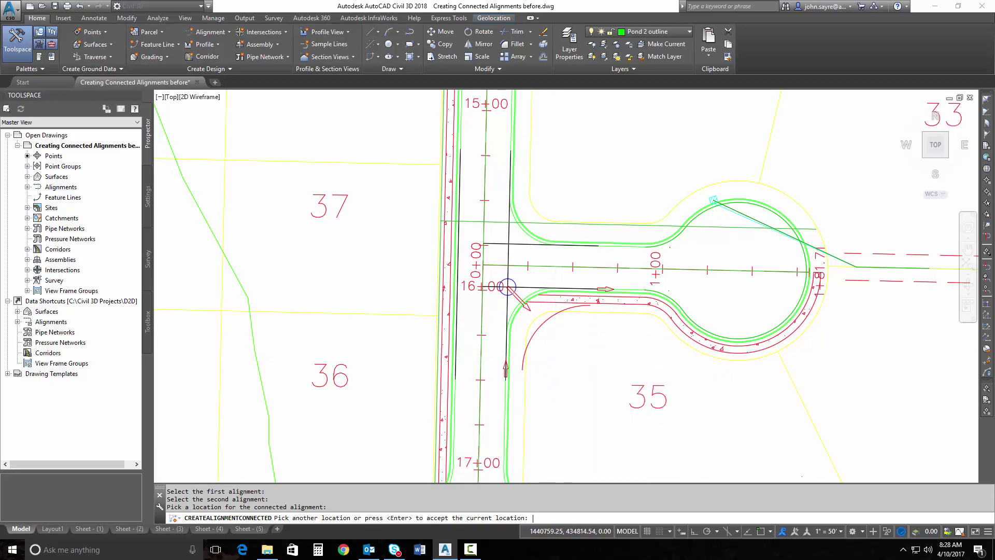
pyautogui.press('Return')
# - Name the connected alignment 'Entrace right culdesac road' and create it
pyautogui.moveTo(290, 84); pyautogui.dragTo(364, 54)
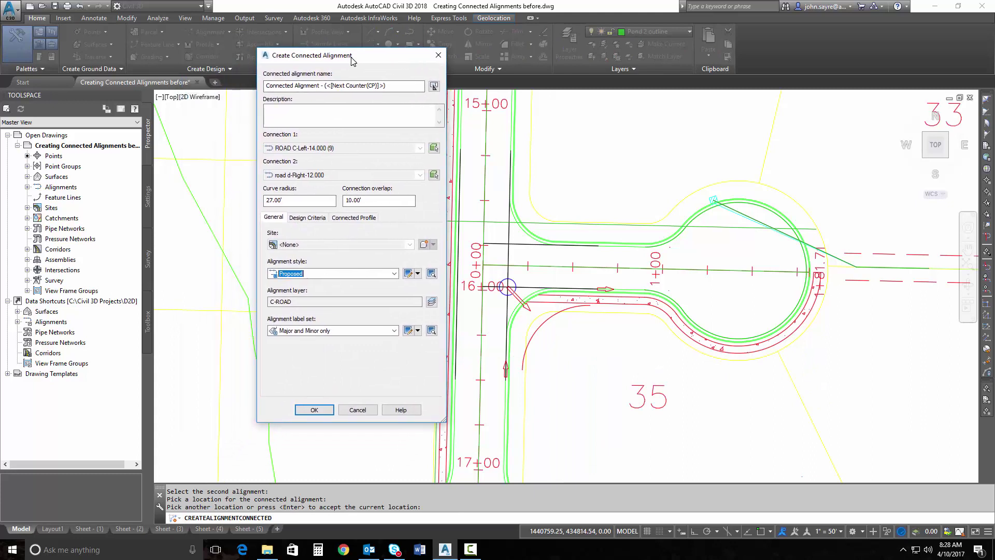
pyautogui.moveTo(391, 87); pyautogui.dragTo(190, 122)
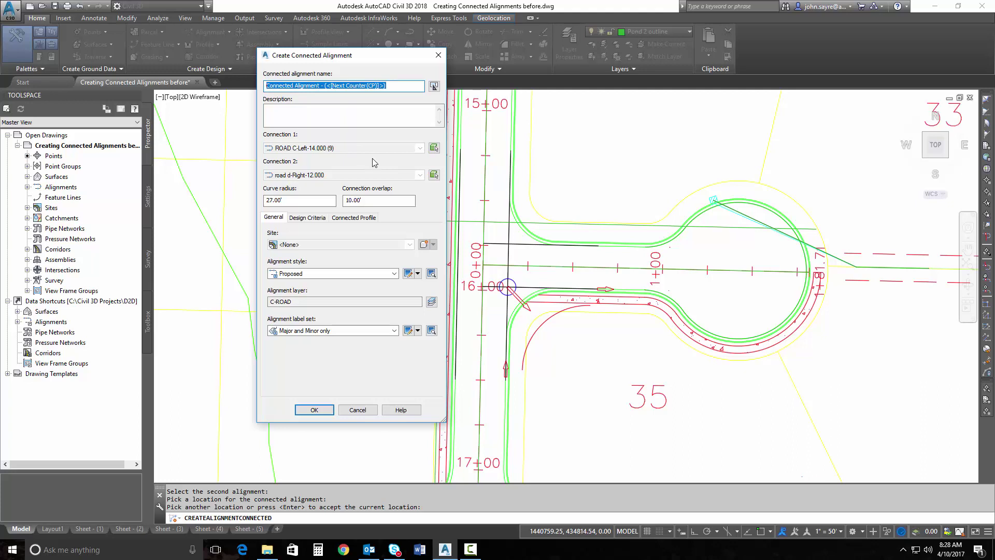
pyautogui.write('Entra')
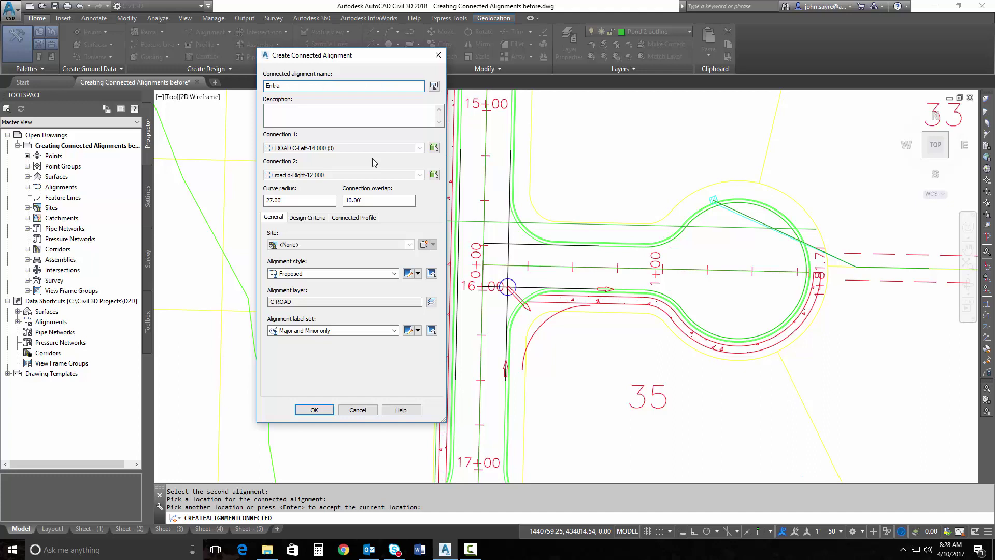
pyautogui.write('ce right culdesac road')
pyautogui.click(314, 410)
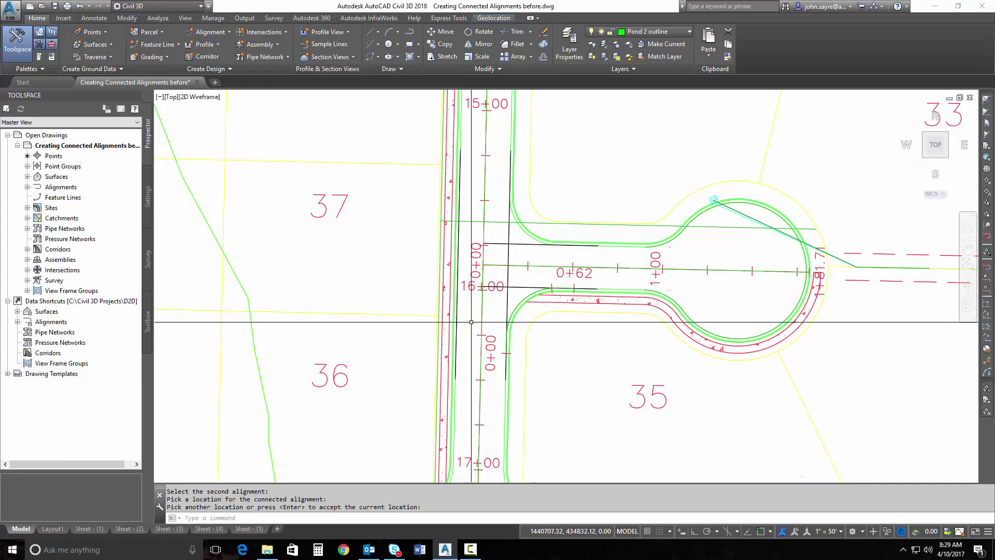
# - Create a profile view for 'Entrace right culdesac road' and place it beside the existing profile views
pyautogui.scroll(-5, 483, 314)
pyautogui.scroll(-1, 535, 350)
pyautogui.moveTo(535, 351); pyautogui.dragTo(537, 294, button='middle')
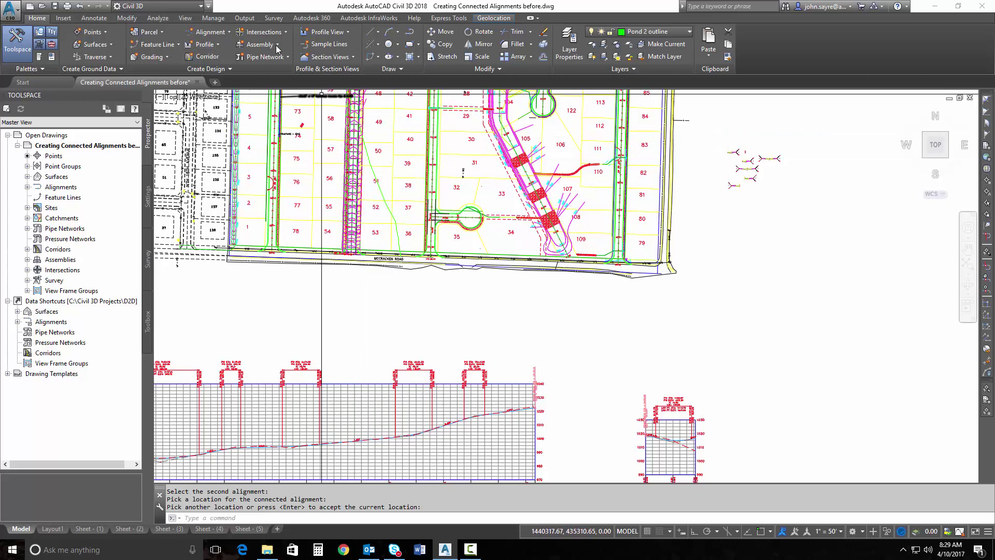
pyautogui.click(332, 32)
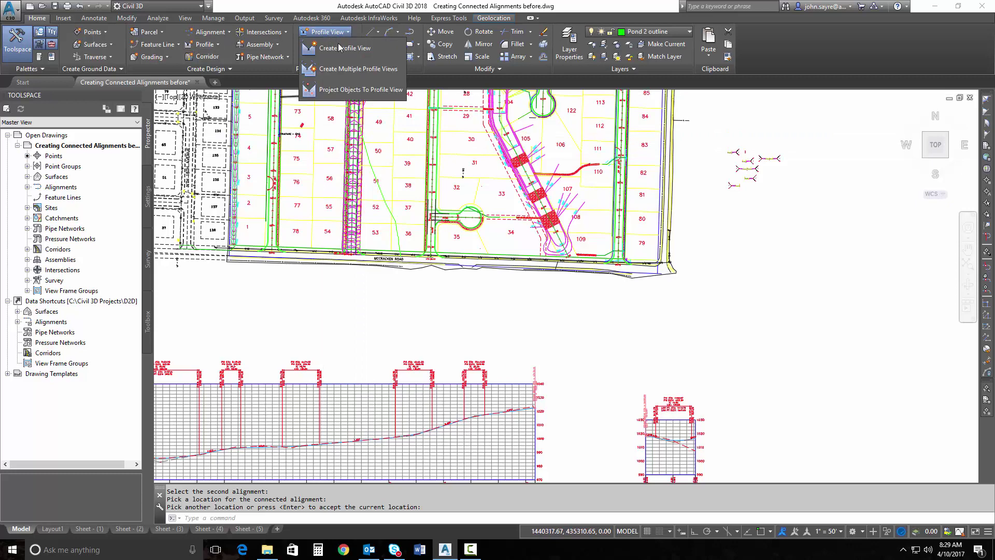
pyautogui.click(341, 50)
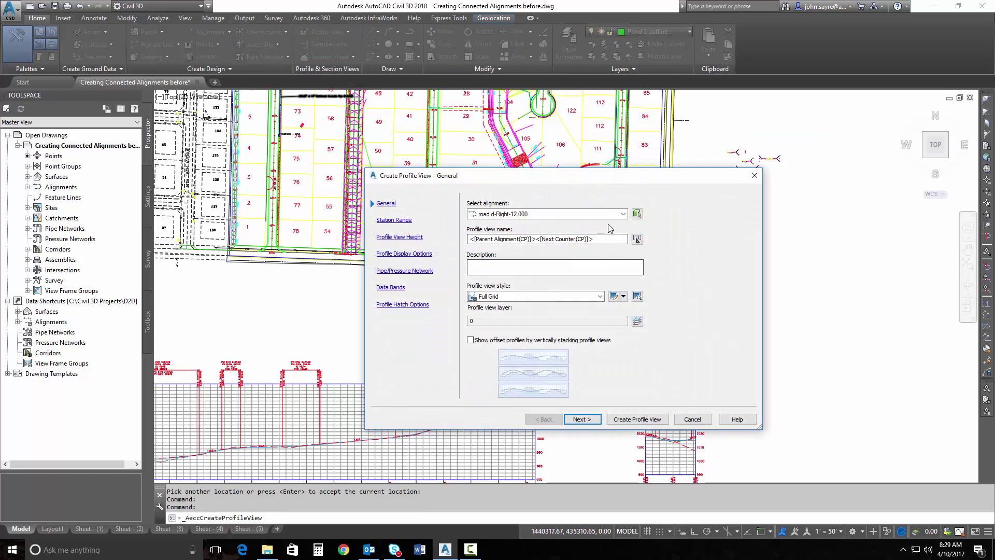
pyautogui.click(624, 214)
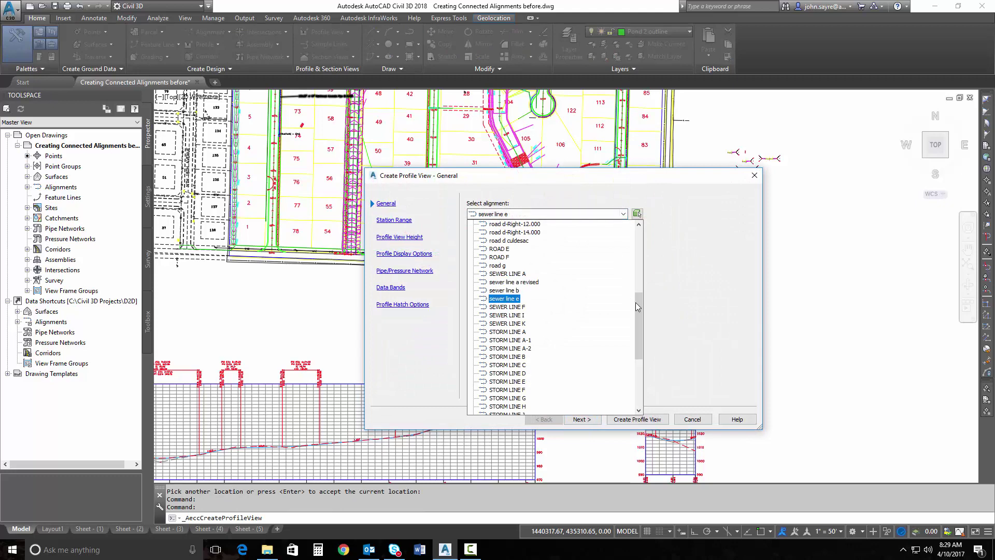
pyautogui.moveTo(637, 306); pyautogui.dragTo(638, 233)
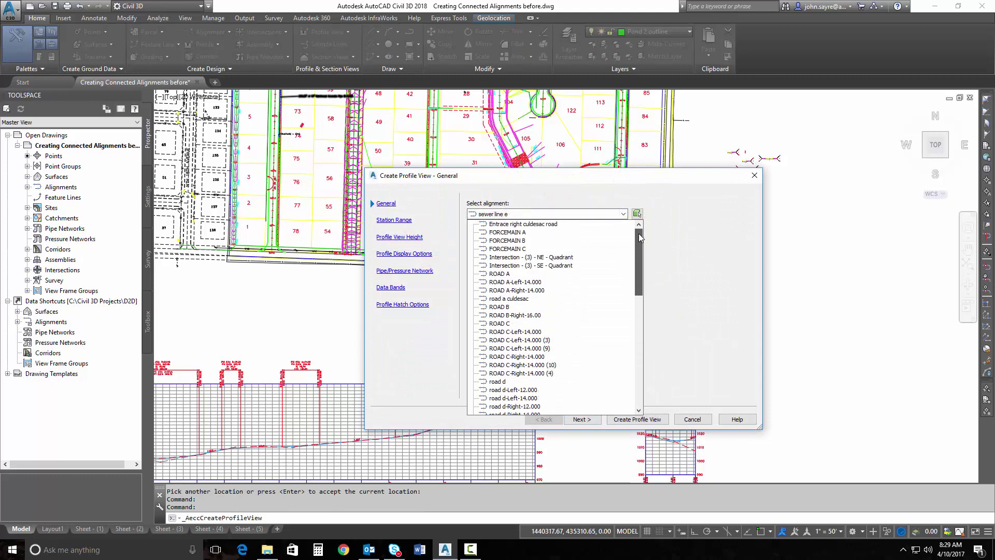
pyautogui.click(534, 224)
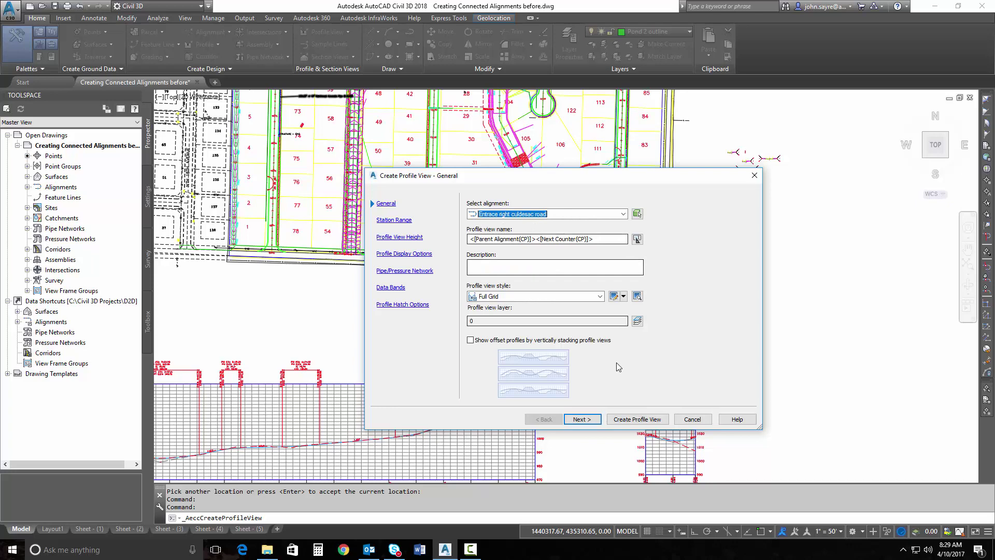
pyautogui.click(581, 419)
pyautogui.click(581, 419)
pyautogui.click(640, 419)
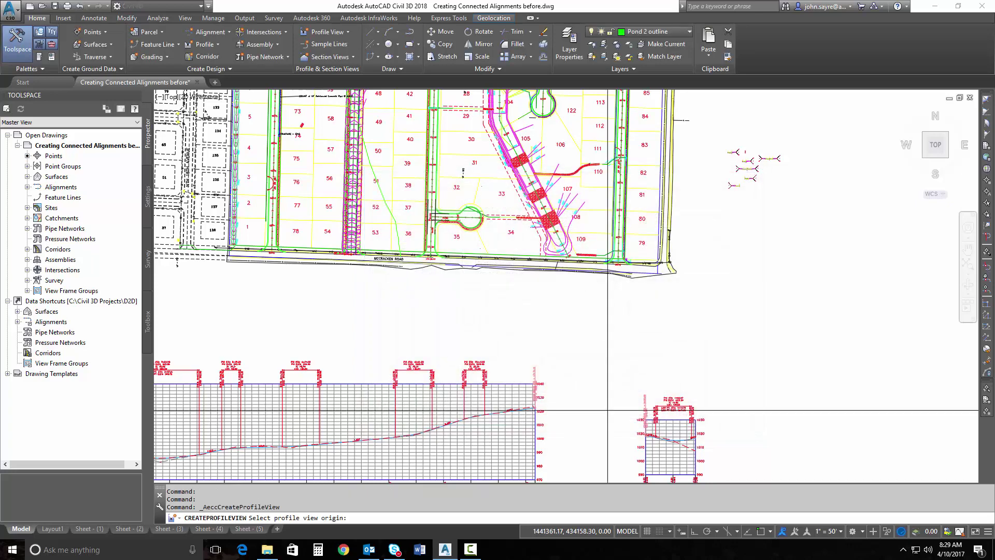
pyautogui.click(620, 386)
pyautogui.scroll(2, 638, 371)
pyautogui.scroll(8, 638, 371)
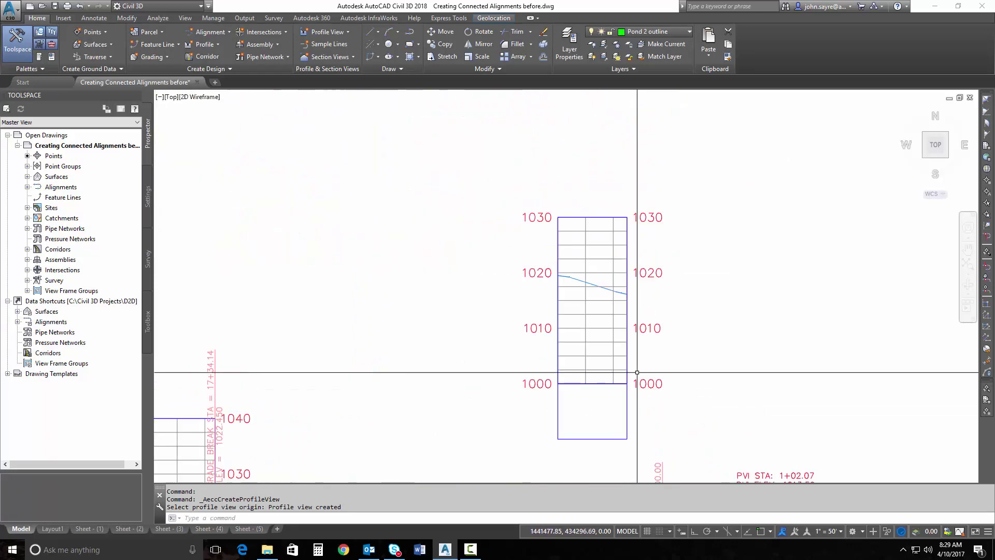
pyautogui.moveTo(632, 322); pyautogui.dragTo(594, 382, button='middle')
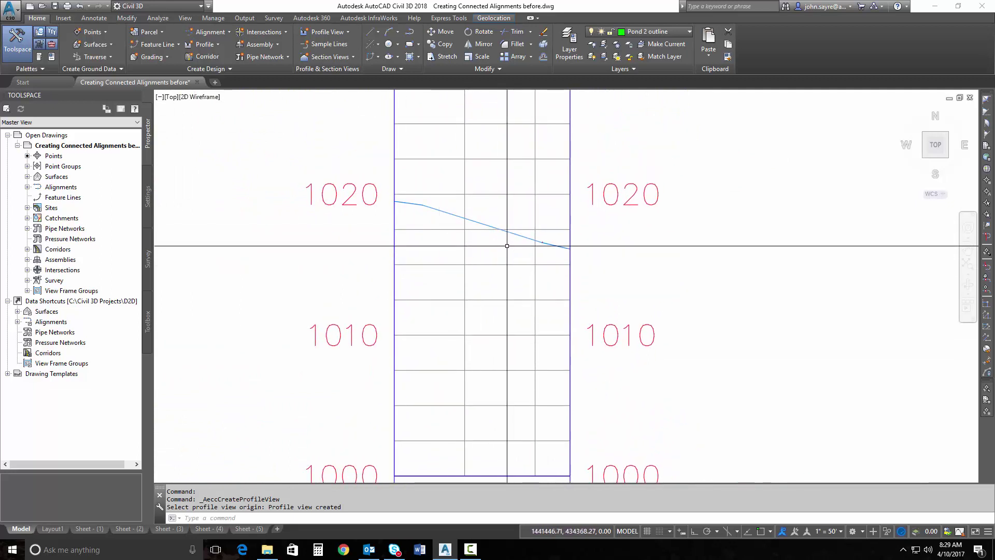
pyautogui.click(422, 204)
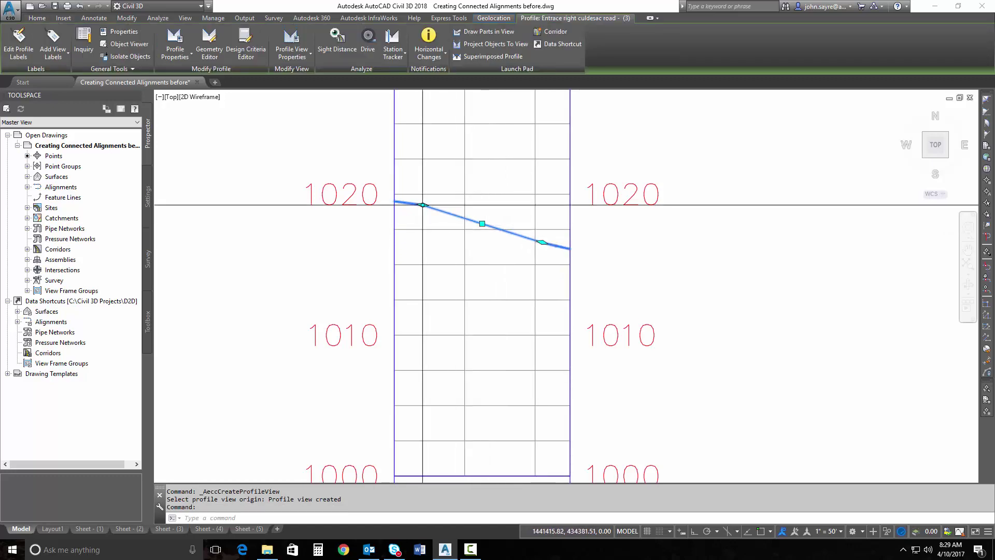
pyautogui.scroll(2, 419, 201)
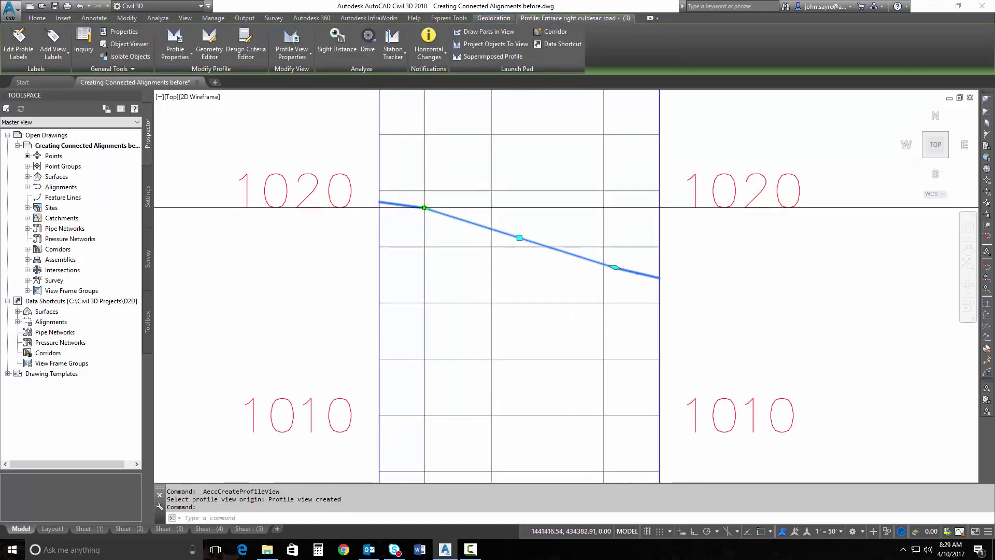
pyautogui.scroll(-10, 424, 207)
pyautogui.moveTo(363, 52)
pyautogui.mouseDown(button='middle')
pyautogui.moveTo(433, 112)
pyautogui.moveTo(440, 168)
pyautogui.mouseUp(button='middle')
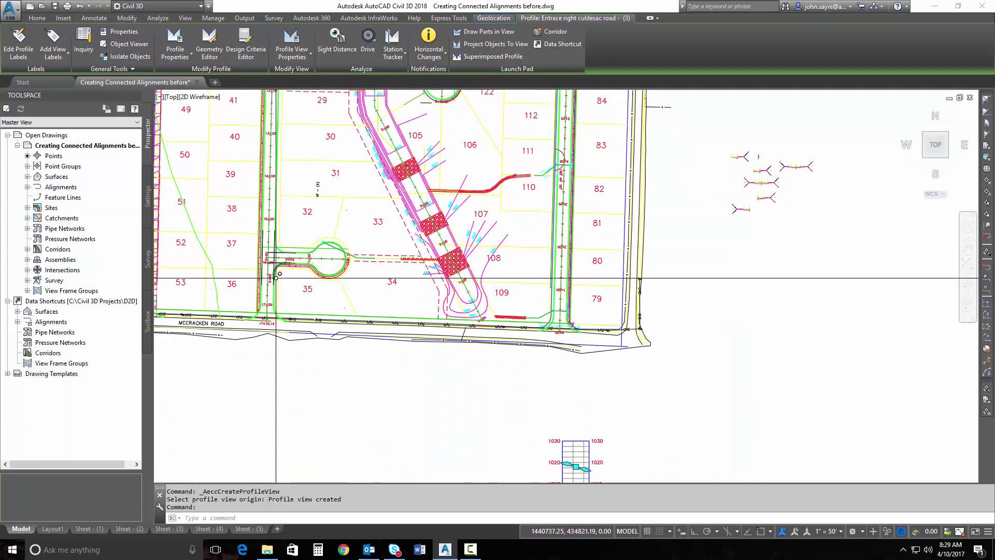
pyautogui.moveTo(473, 397); pyautogui.dragTo(429, 267, button='middle')
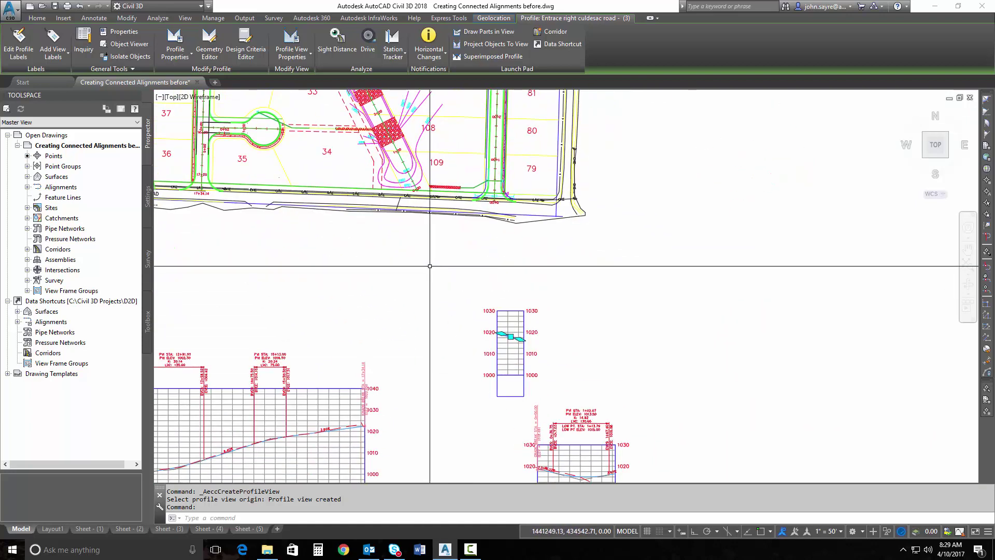
pyautogui.scroll(3, 515, 346)
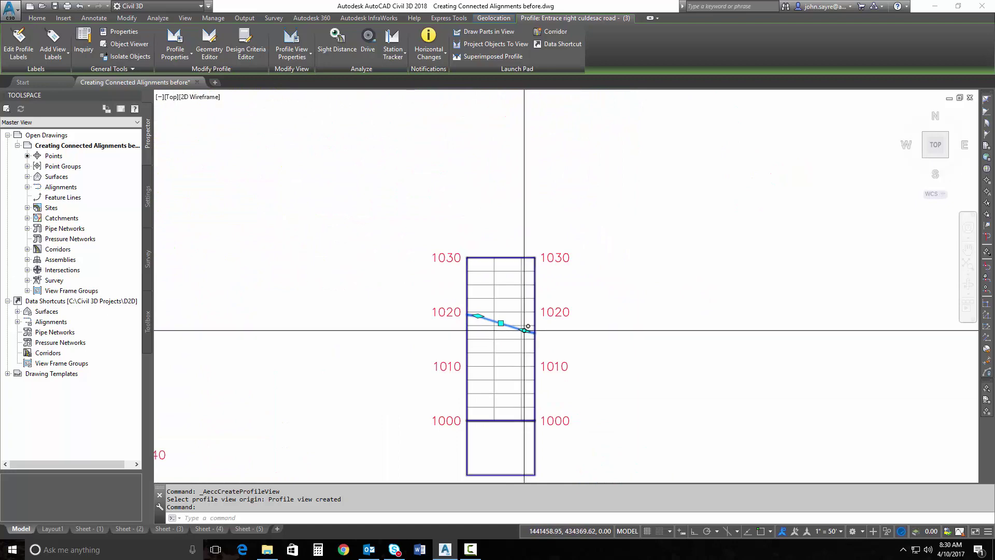
pyautogui.scroll(3, 510, 336)
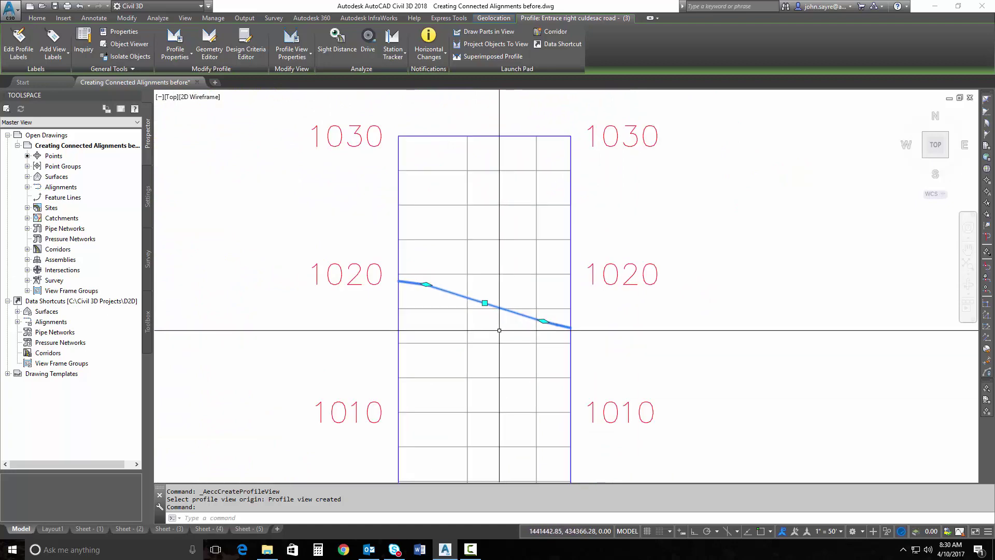
pyautogui.press('Escape')
# - Select the FGC profile and raise its PVI to elevation 1019.68
pyautogui.scroll(-5, 502, 328)
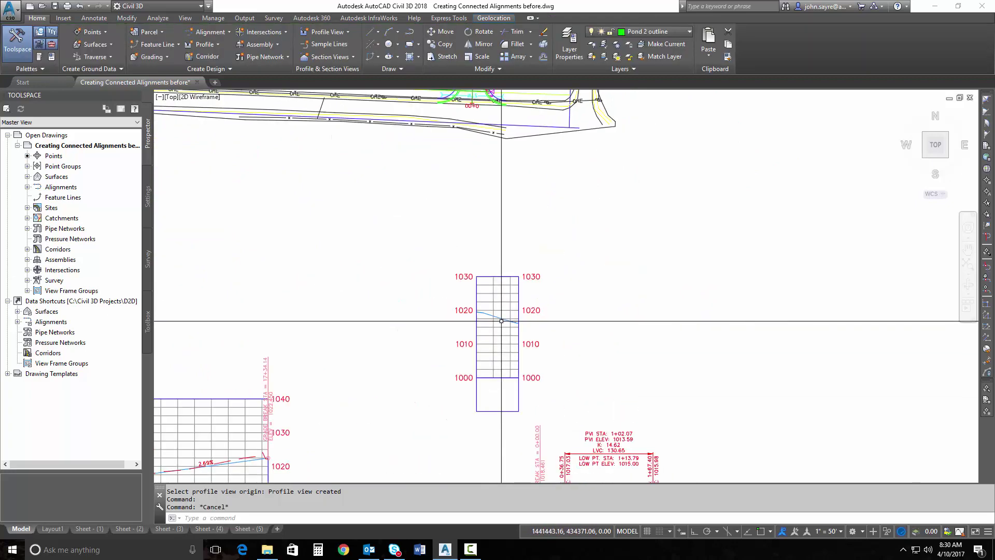
pyautogui.moveTo(477, 363)
pyautogui.mouseDown(button='middle')
pyautogui.moveTo(507, 250)
pyautogui.moveTo(554, 210)
pyautogui.moveTo(455, 234)
pyautogui.mouseUp(button='middle')
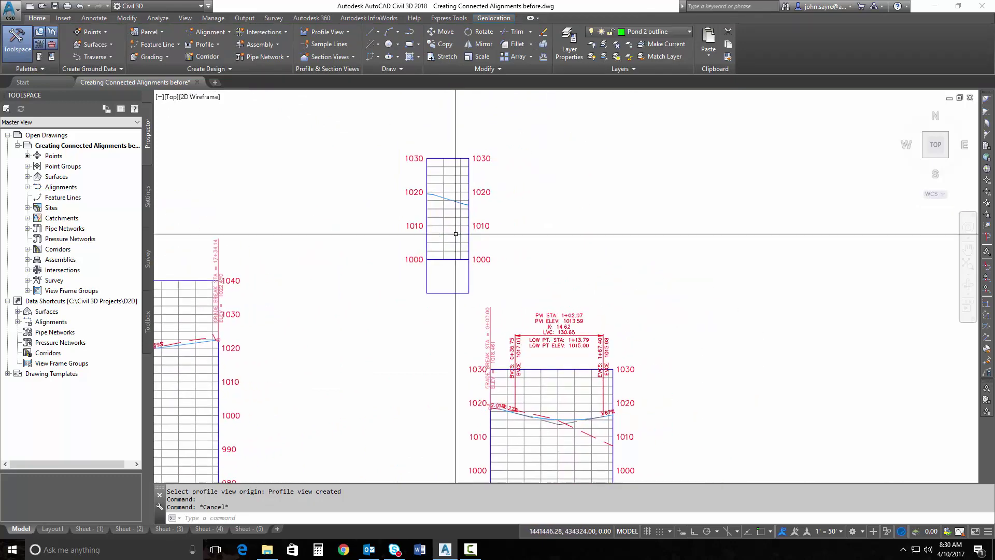
pyautogui.scroll(2, 543, 255)
pyautogui.scroll(-2, 539, 246)
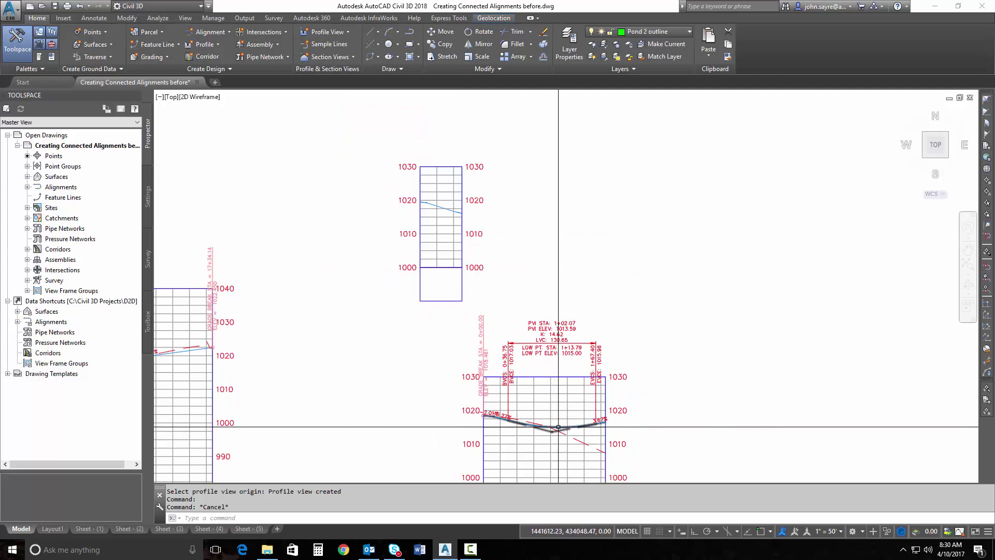
pyautogui.click(558, 426)
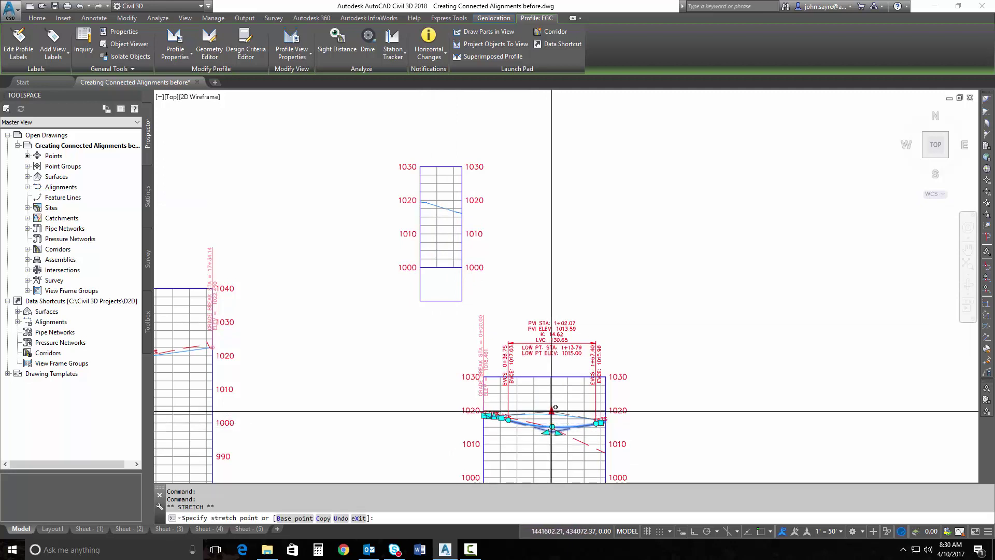
pyautogui.click(552, 411)
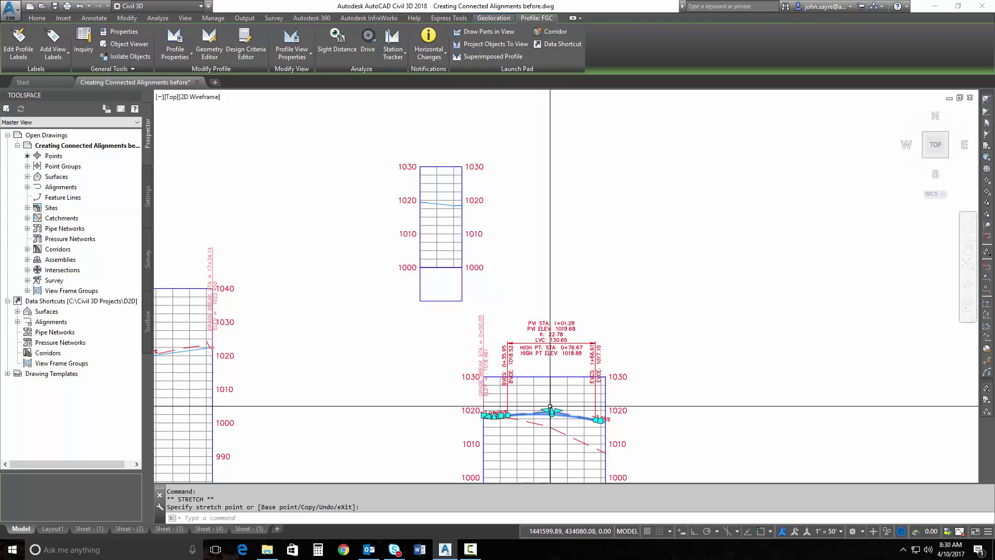
# - Lower the PVI to 1015.83 at station 0+99.74, forming a sag curve
pyautogui.click(552, 413)
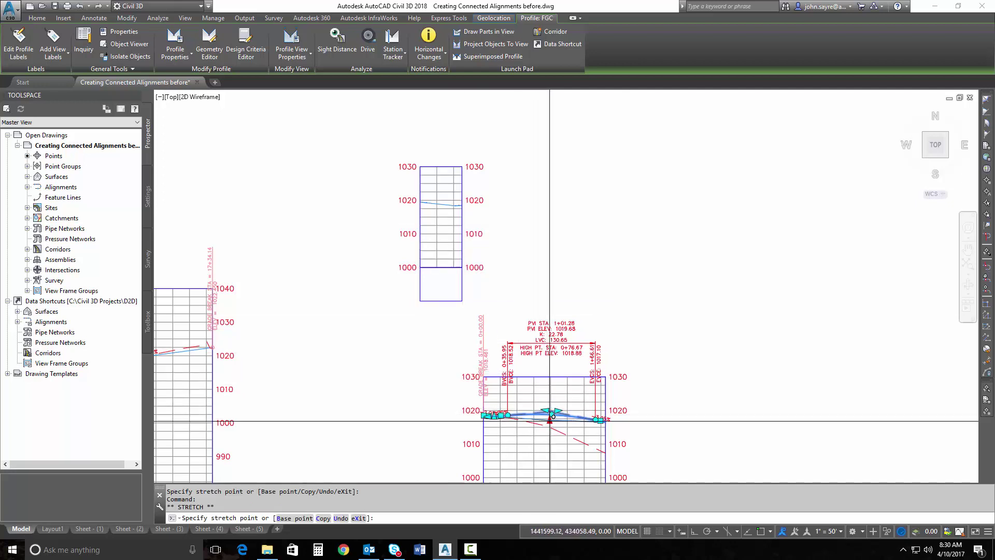
pyautogui.click(550, 424)
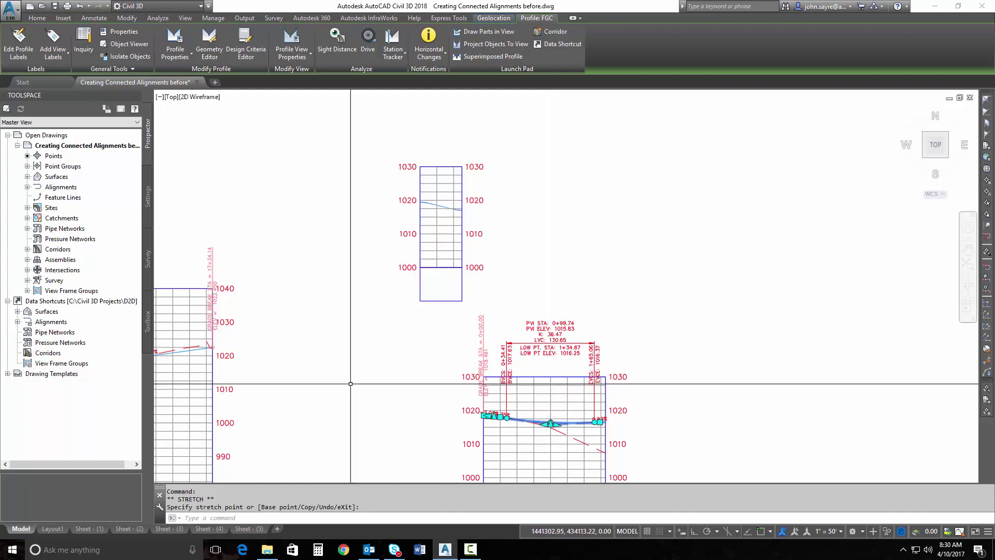
pyautogui.moveTo(352, 382); pyautogui.dragTo(593, 355, button='middle')
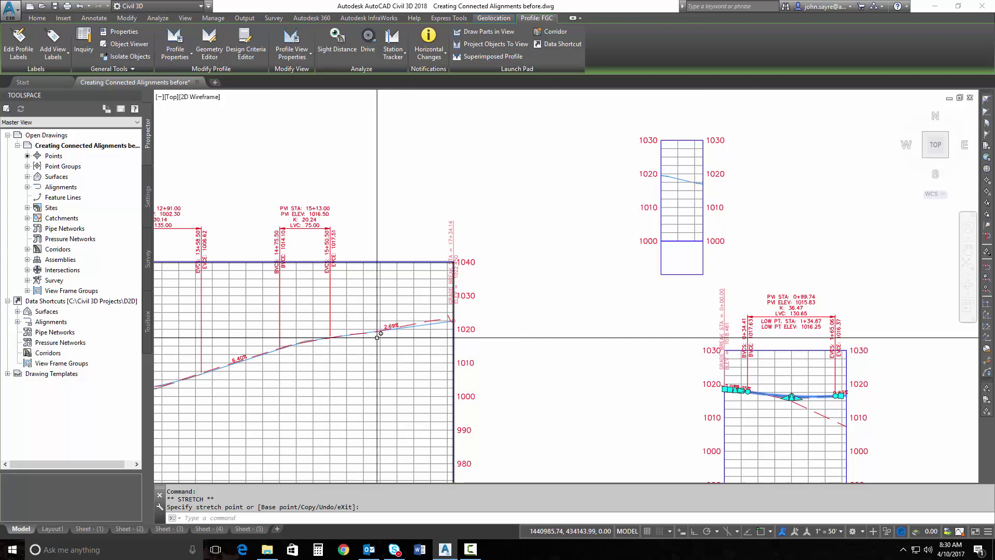
# - Select the FGC profile in the main road profile view
pyautogui.press('Escape')
pyautogui.press('Escape')
pyautogui.scroll(-5, 551, 325)
pyautogui.scroll(7, 468, 207)
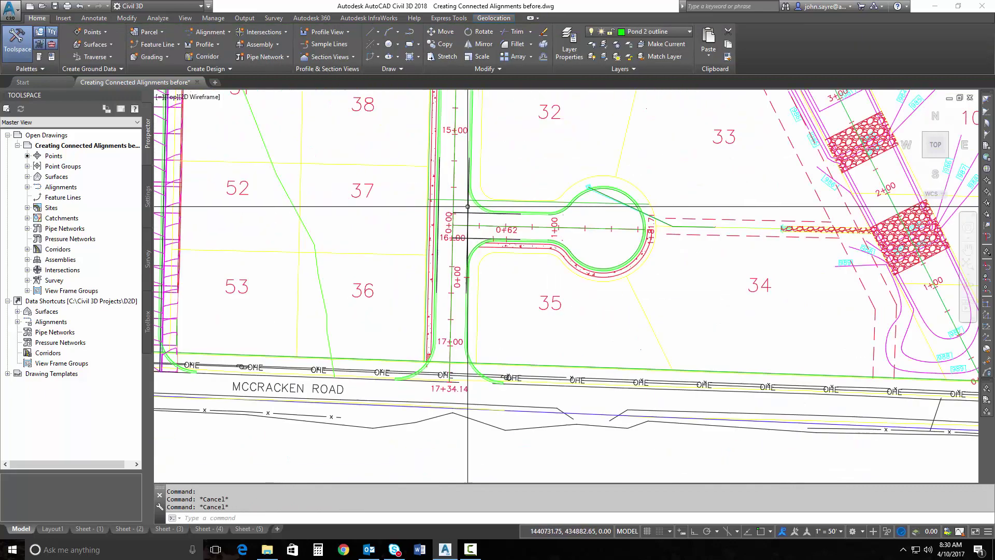
pyautogui.scroll(-5, 467, 206)
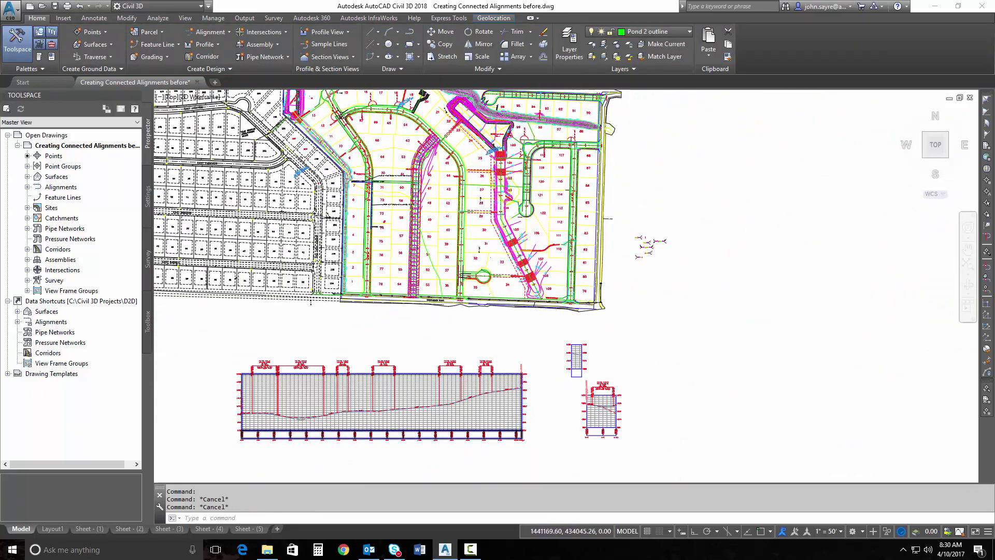
pyautogui.scroll(2, 519, 334)
pyautogui.moveTo(518, 333); pyautogui.dragTo(534, 379, button='middle')
pyautogui.scroll(2, 535, 379)
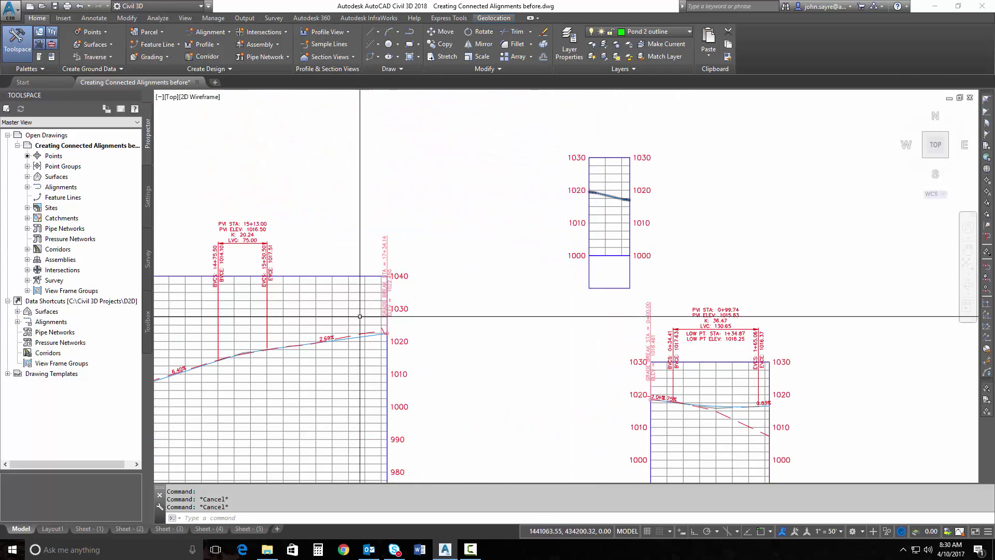
pyautogui.click(307, 344)
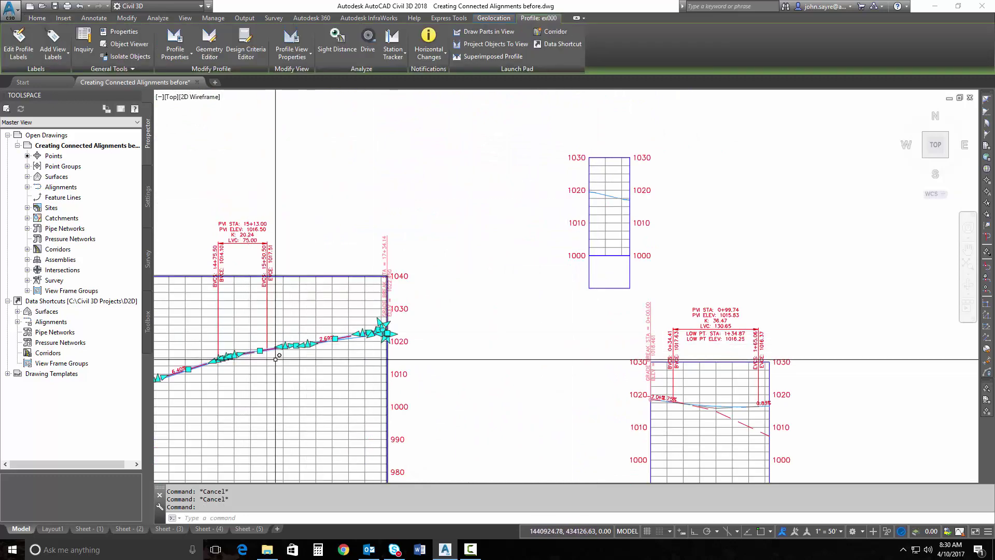
pyautogui.press('Escape')
pyautogui.scroll(6, 288, 356)
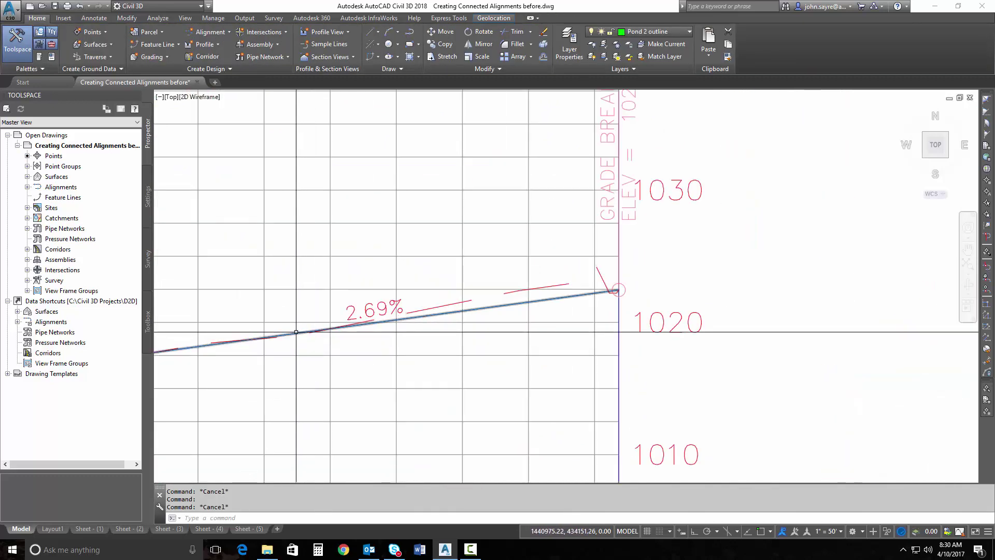
pyautogui.click(297, 331)
pyautogui.scroll(-6, 306, 346)
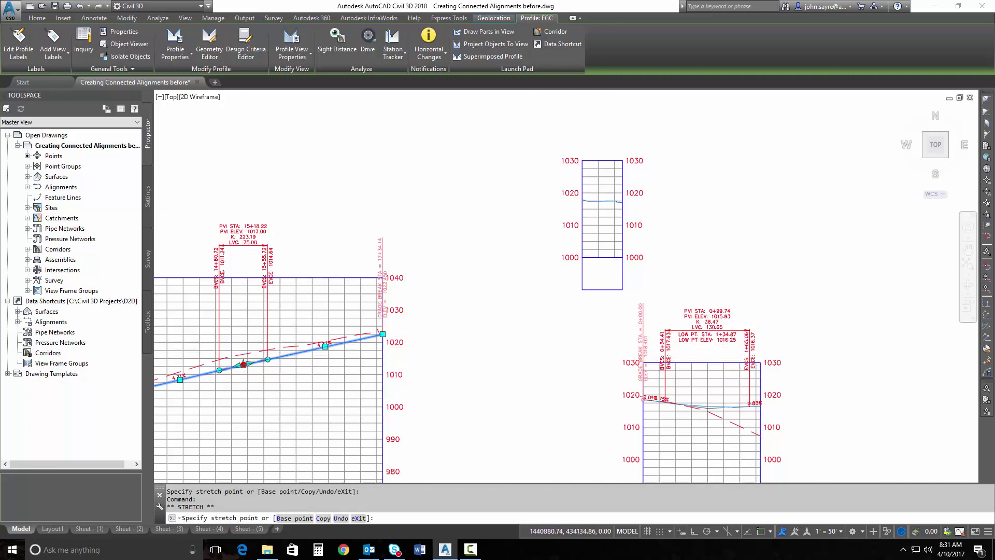
# - Raise the main road PVI at 15+17.85 to elevation 1016.24, regrading it to 2.87%
pyautogui.press('Escape')
pyautogui.scroll(4, 243, 364)
pyautogui.scroll(2, 243, 365)
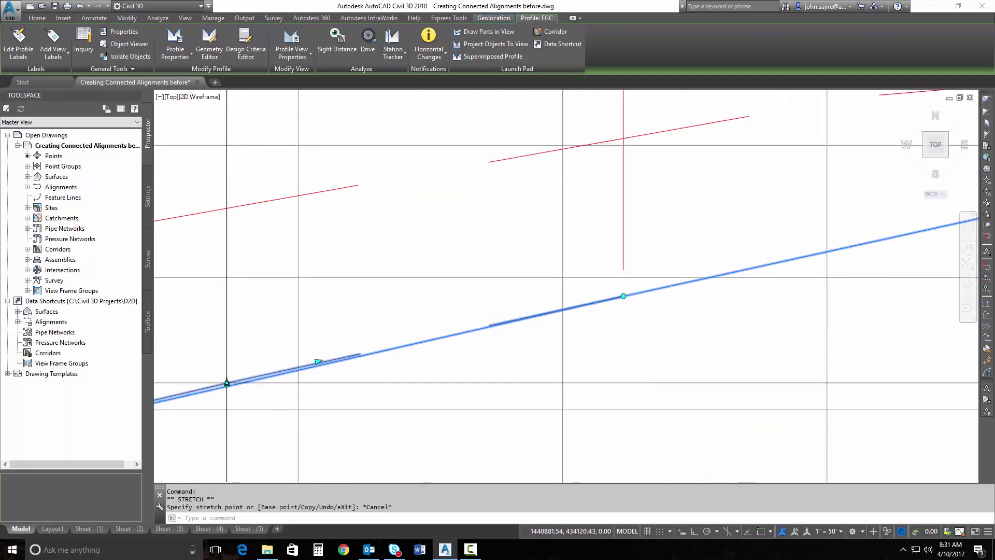
pyautogui.scroll(2, 233, 373)
pyautogui.click(227, 381)
pyautogui.scroll(-6, 227, 366)
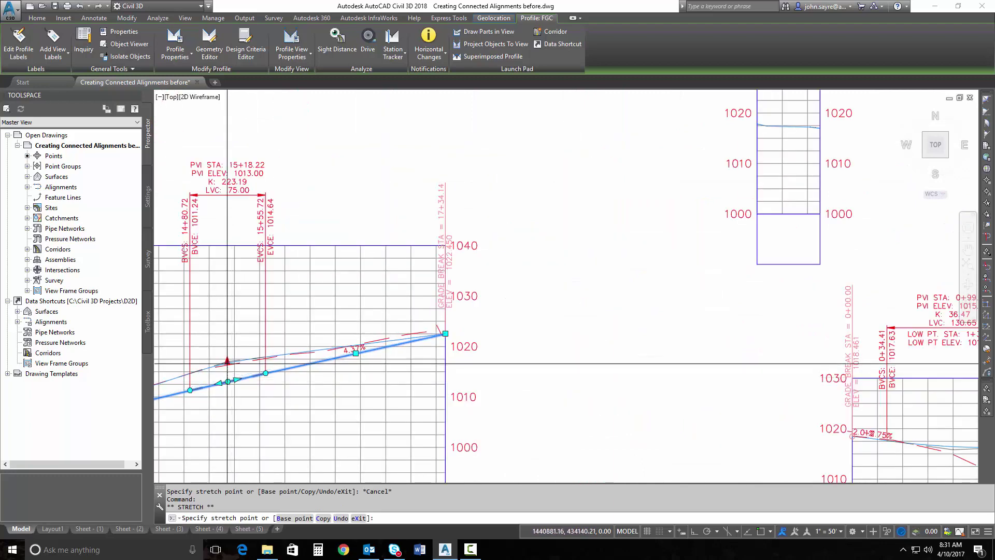
pyautogui.click(227, 364)
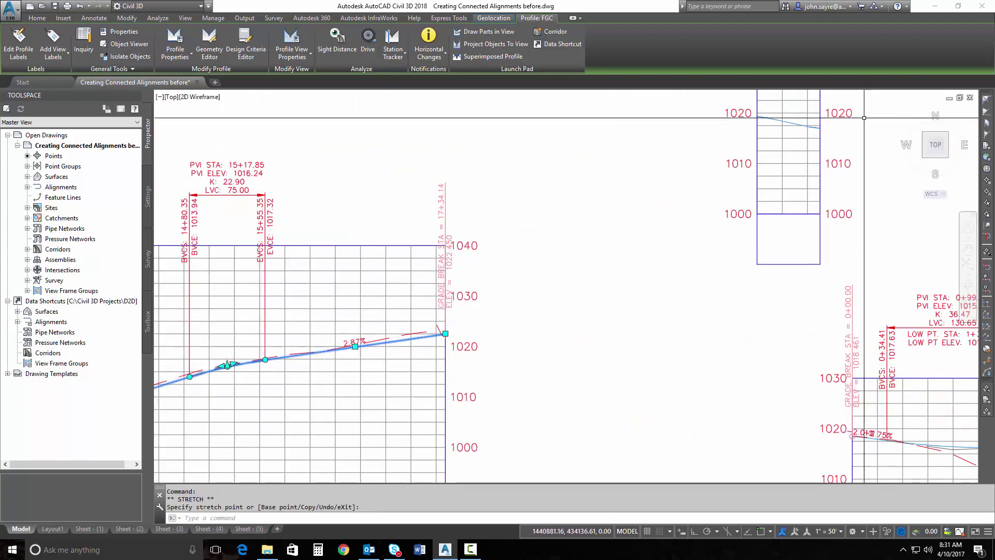
pyautogui.moveTo(864, 118); pyautogui.dragTo(645, 124, button='middle')
pyautogui.scroll(-2, 600, 257)
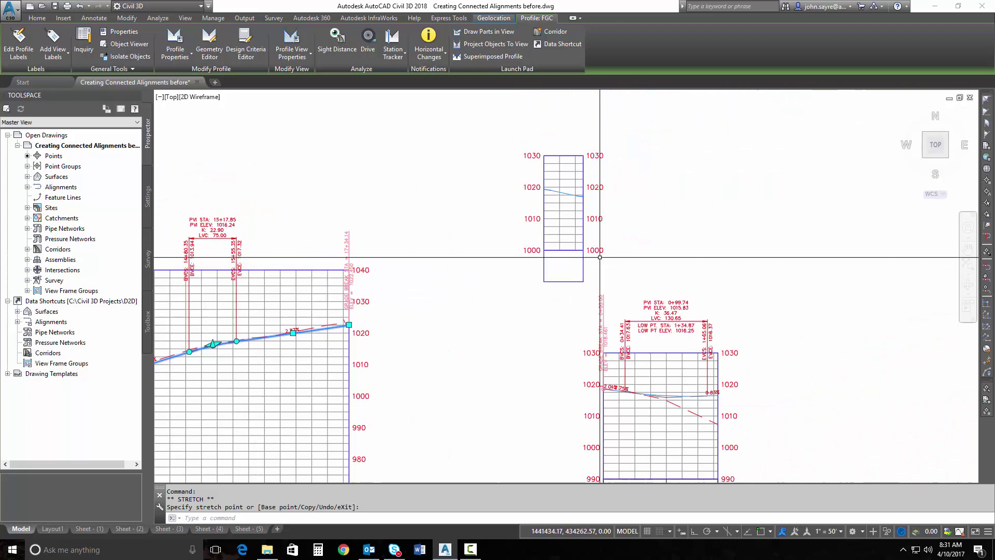
pyautogui.scroll(5, 550, 218)
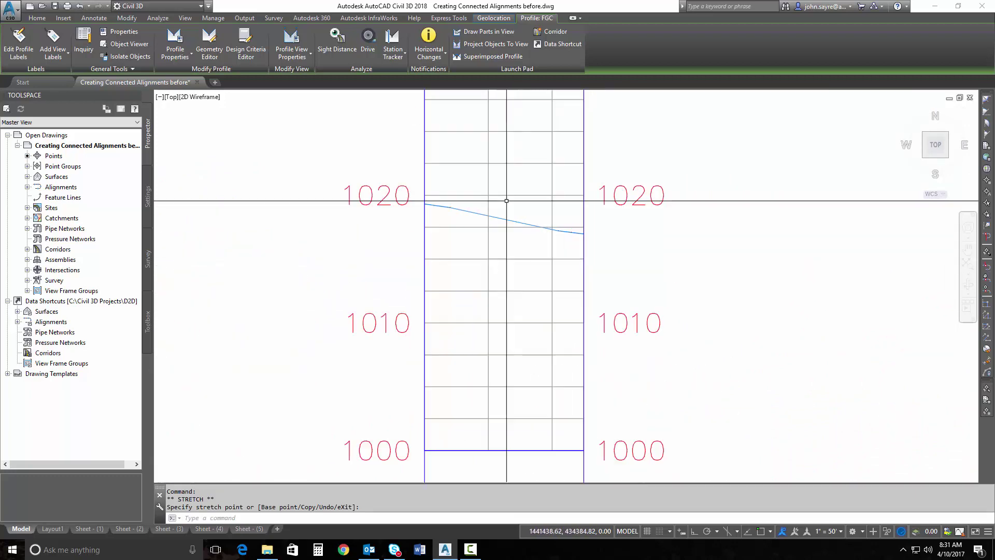
# - Finish the PVI stretch and inspect the cul-de-sac connection in plan
pyautogui.click(505, 219)
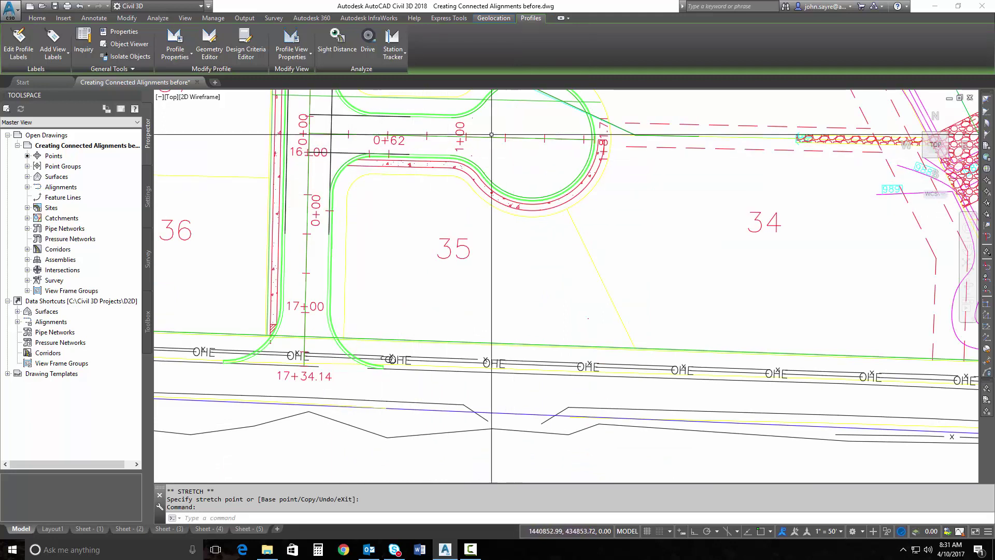
pyautogui.moveTo(367, 187); pyautogui.dragTo(373, 300, button='middle')
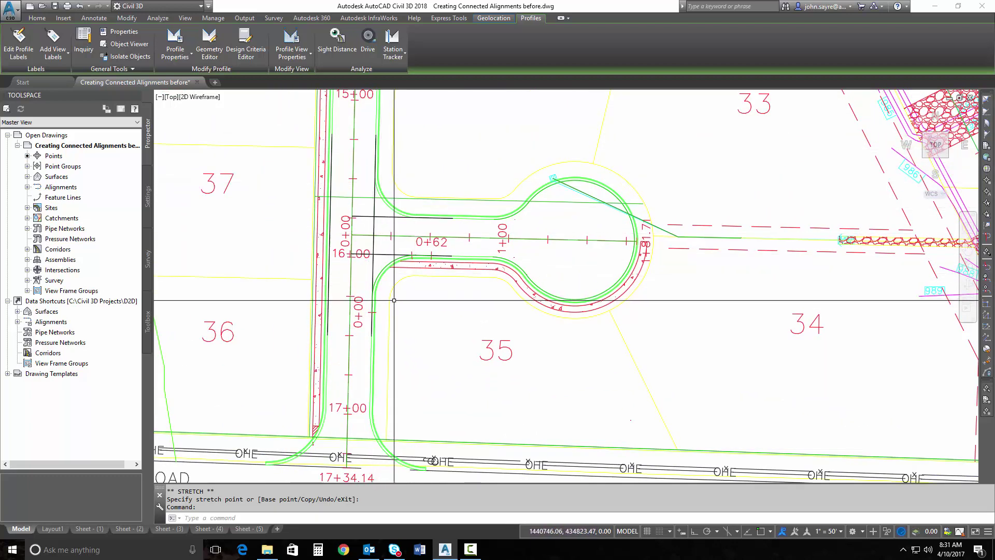
pyautogui.scroll(-2, 394, 300)
pyautogui.moveTo(402, 337); pyautogui.dragTo(408, 363, button='middle')
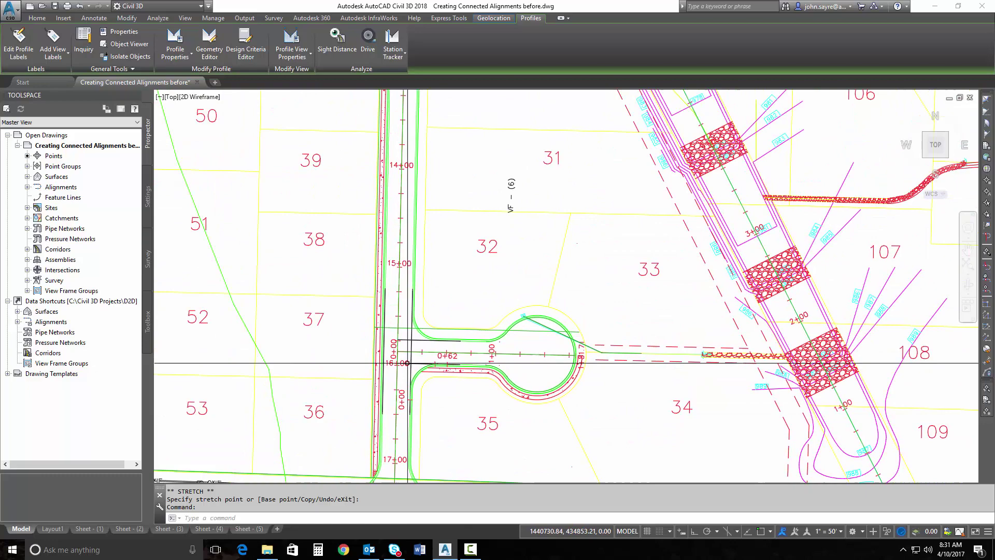
pyautogui.scroll(-3, 408, 363)
# - Clear the selection and fit the whole main road profile and the small connected profile in view
pyautogui.moveTo(409, 414); pyautogui.dragTo(415, 294, button='middle')
pyautogui.scroll(2, 311, 359)
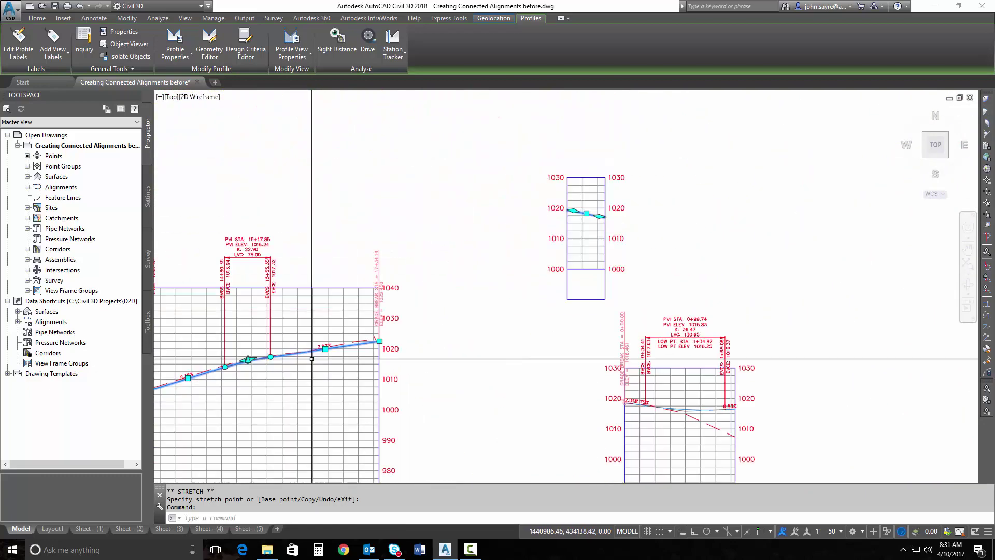
pyautogui.moveTo(312, 359); pyautogui.dragTo(535, 299, button='middle')
pyautogui.press('Escape')
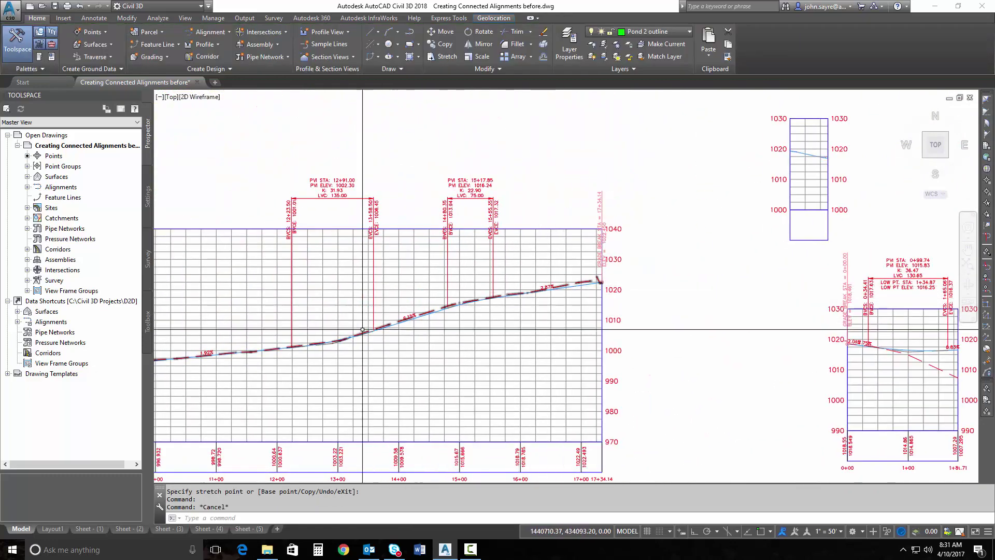
pyautogui.moveTo(363, 330); pyautogui.dragTo(389, 325, button='middle')
pyautogui.scroll(-2, 389, 325)
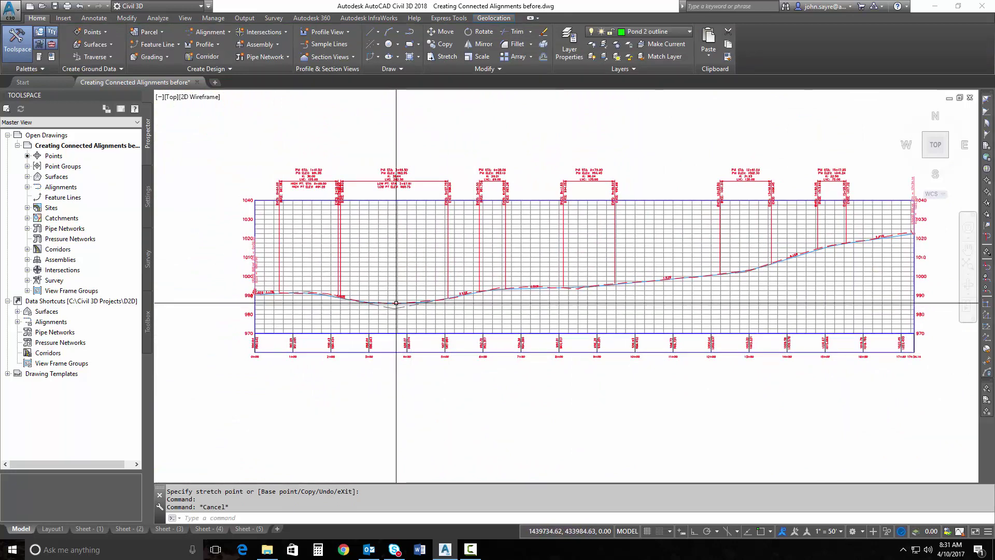
pyautogui.scroll(-3, 396, 303)
pyautogui.scroll(5, 548, 272)
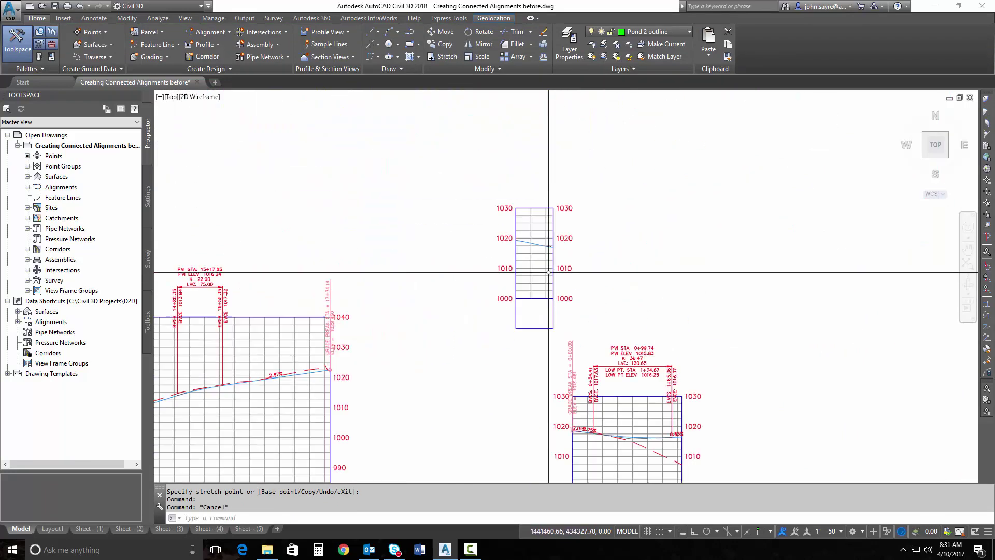
pyautogui.scroll(5, 548, 273)
# - Insert a new PVI near station 0+31 on the 'Entrace right culdesac road' profile
pyautogui.click(533, 261)
pyautogui.rightClick(533, 267)
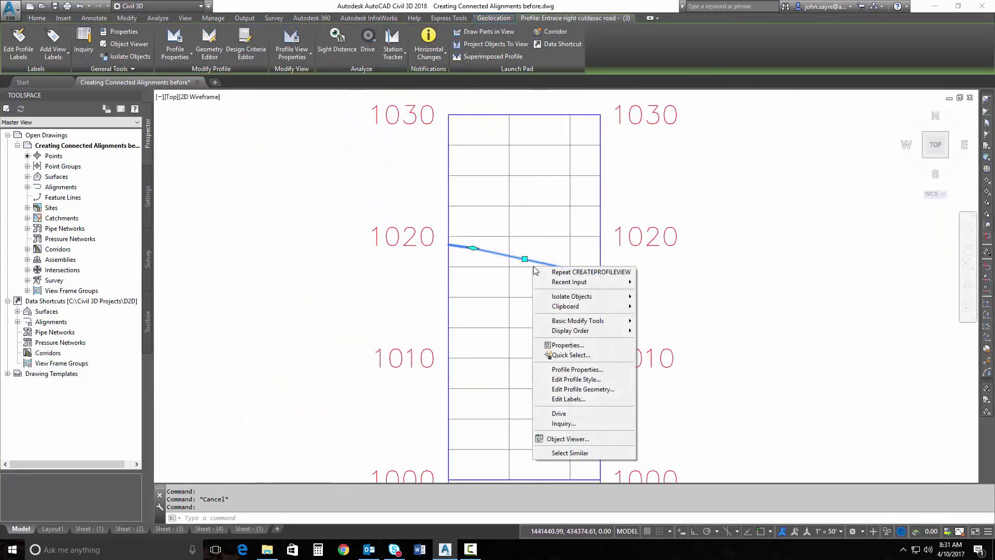
pyautogui.click(589, 389)
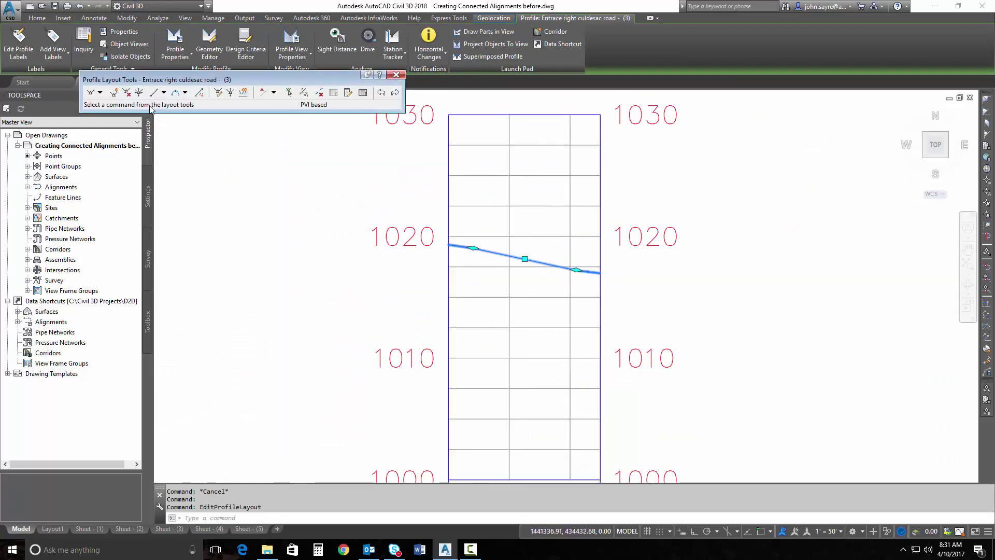
pyautogui.click(113, 93)
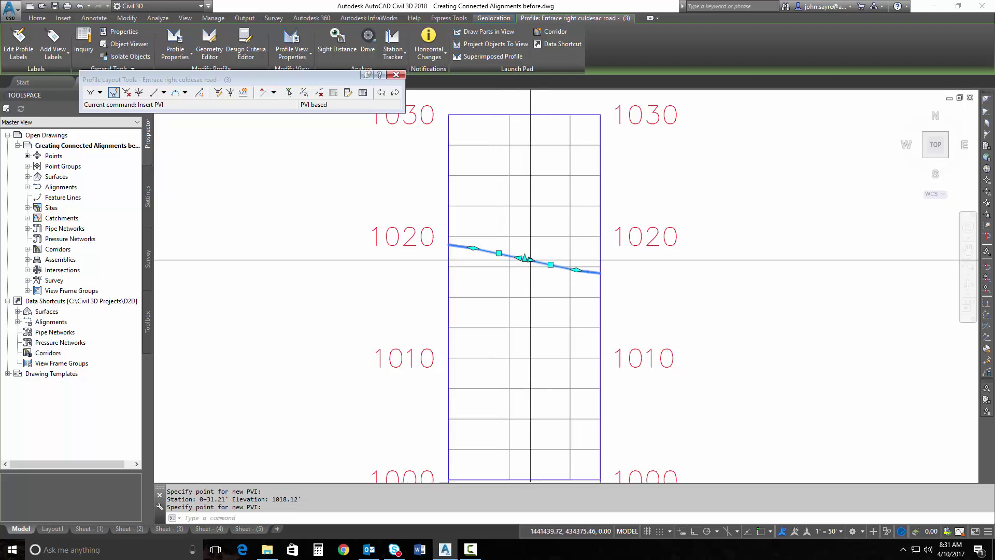
pyautogui.press('Escape')
# - Raise the new PVI and nudge it right to form a small crest
pyautogui.click(524, 257)
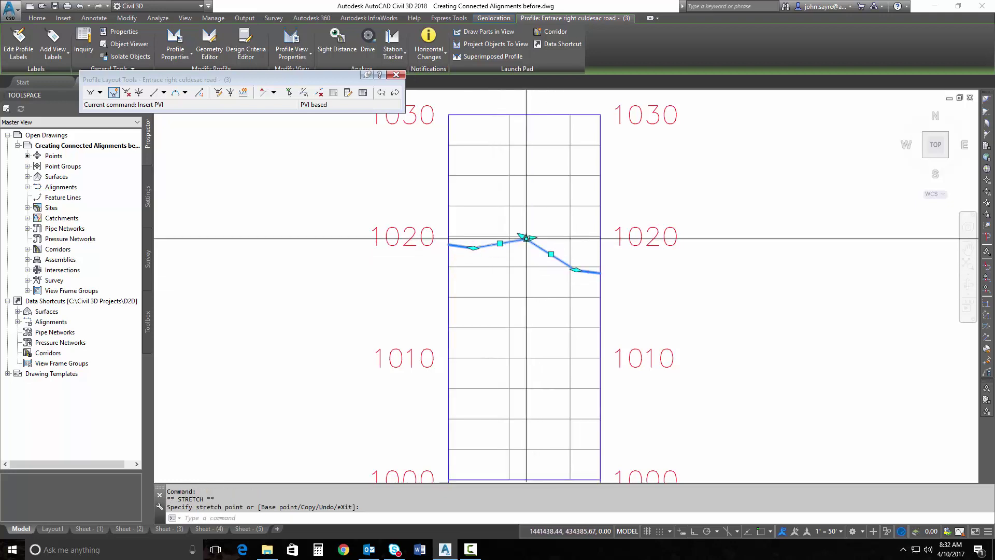
pyautogui.press('Escape')
pyautogui.scroll(2, 521, 256)
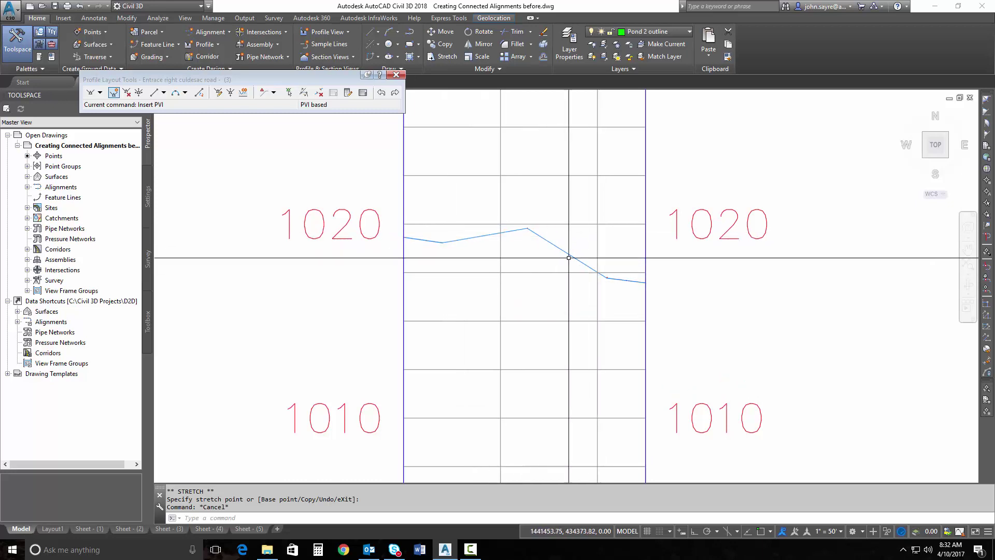
pyautogui.click(540, 237)
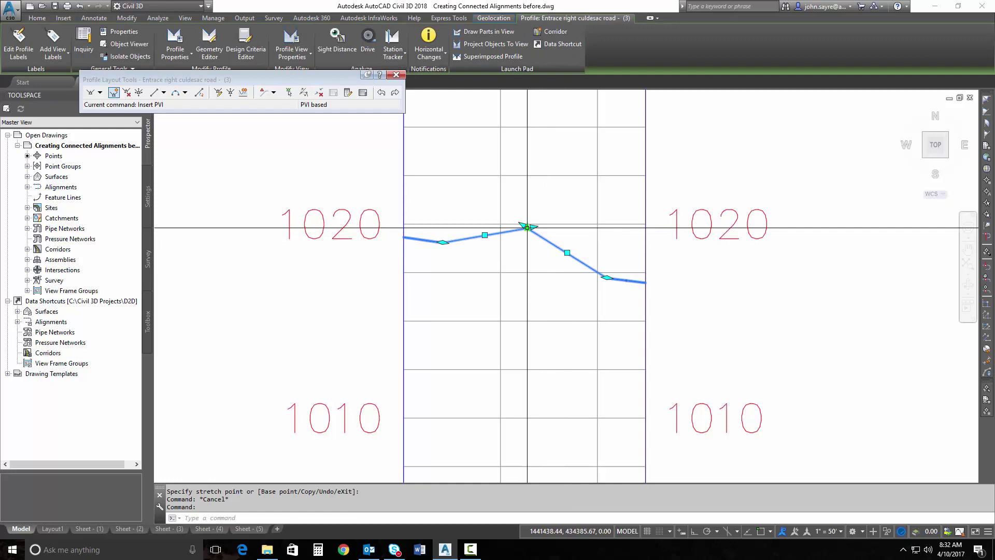
pyautogui.click(530, 228)
pyautogui.click(538, 229)
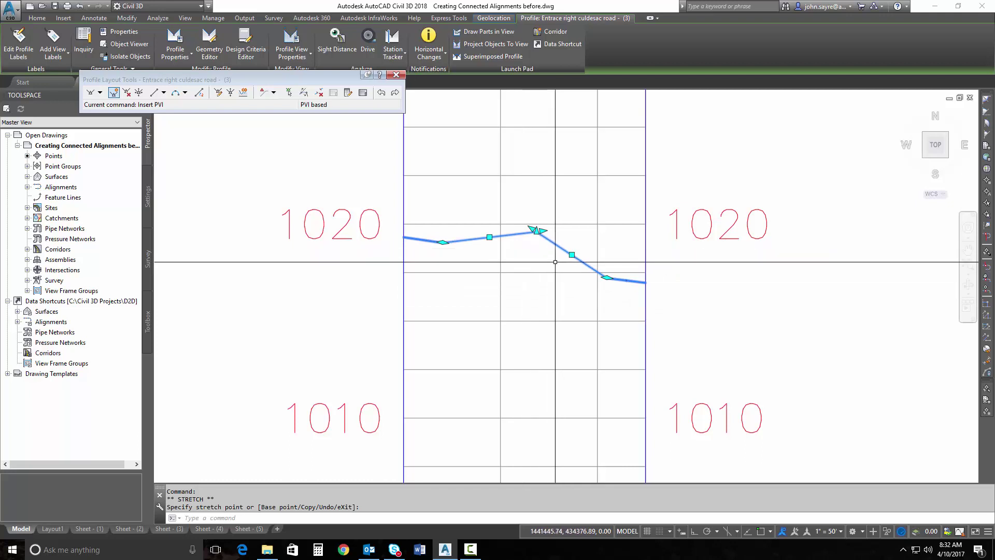
pyautogui.click(536, 230)
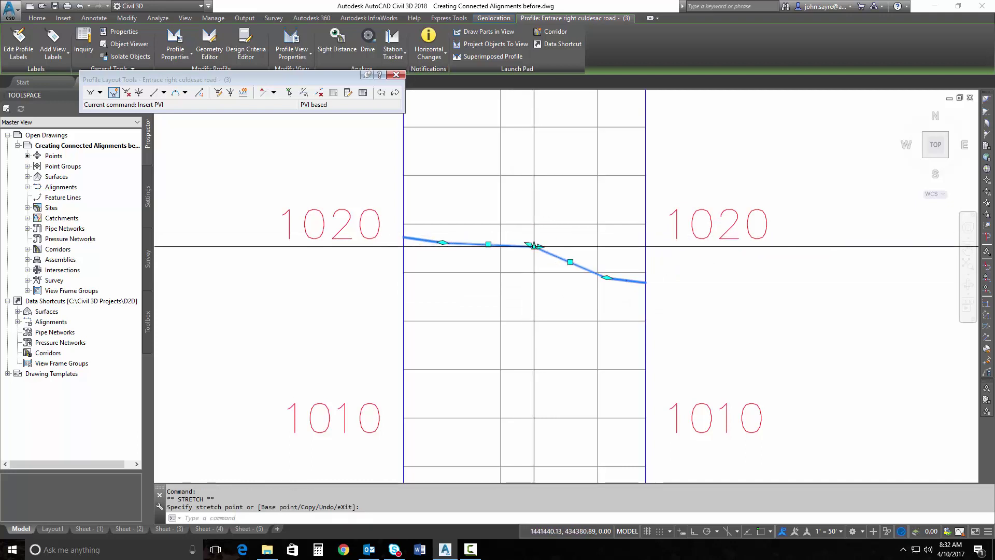
pyautogui.press('Escape')
pyautogui.scroll(-3, 542, 270)
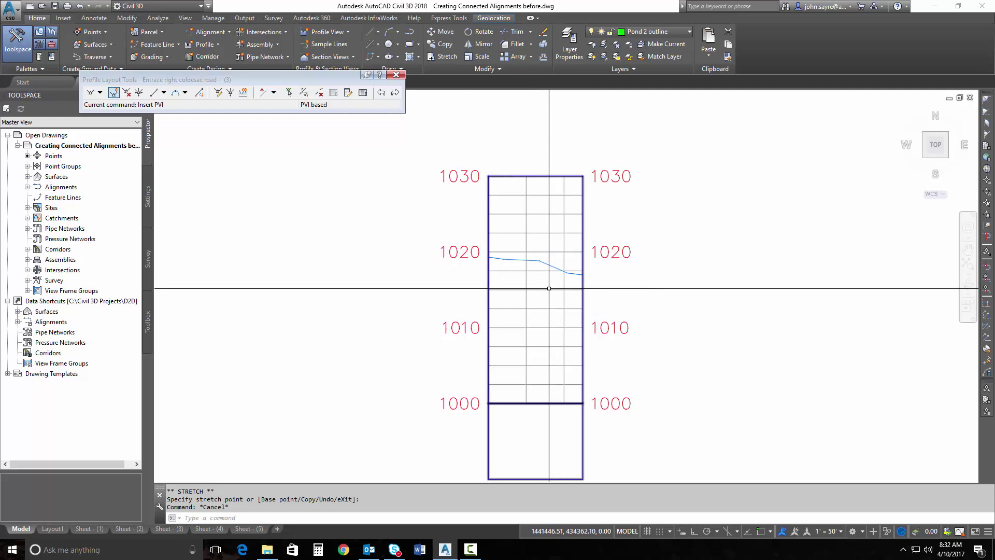
# - Close Profile Layout Tools, showing the site plan with all three profile views
pyautogui.scroll(-5, 535, 289)
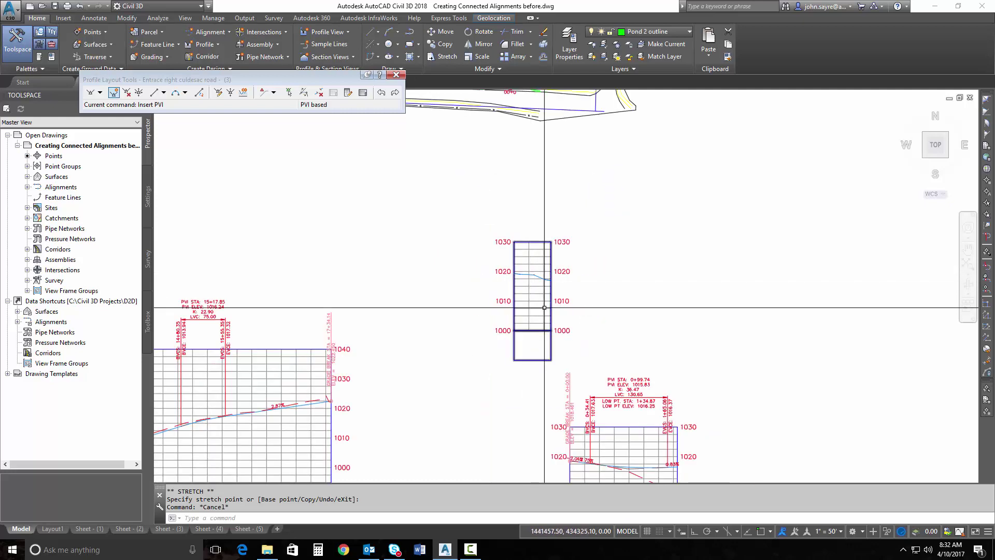
pyautogui.press('Escape')
pyautogui.press('Escape')
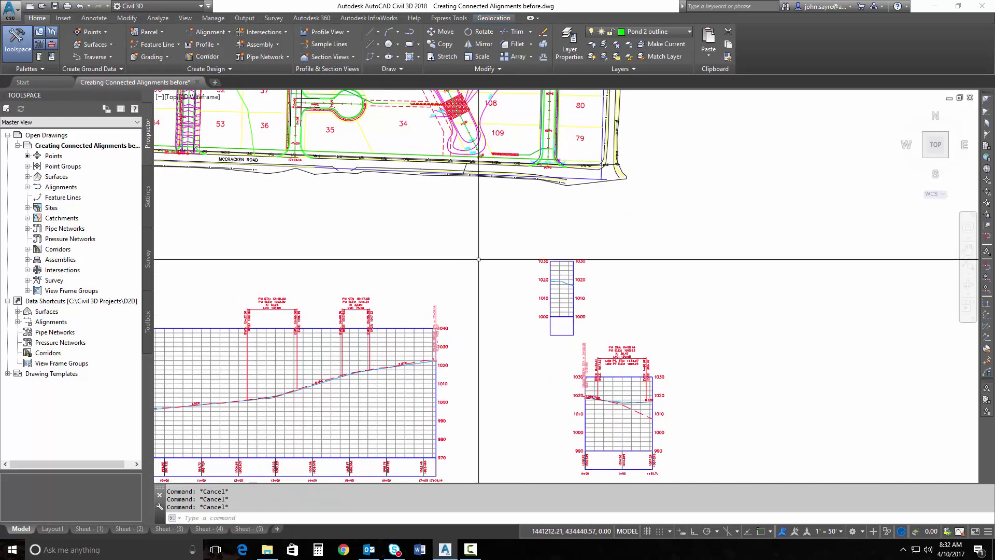